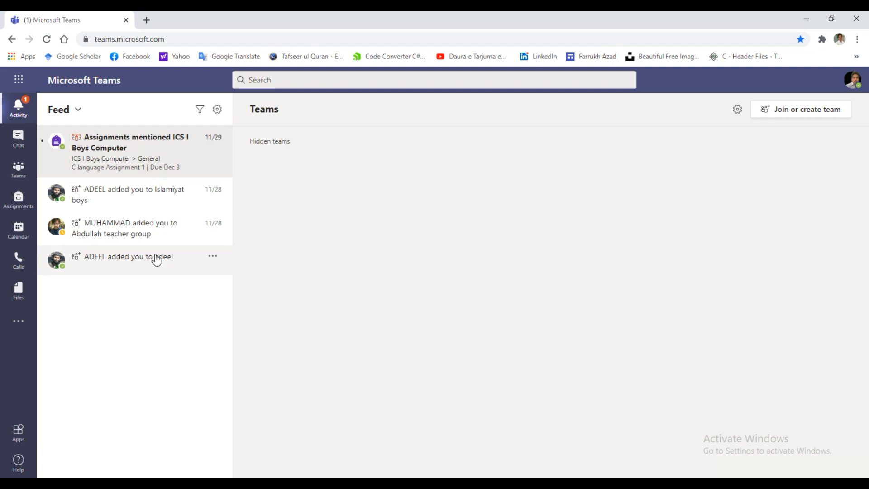
# Look through the Chat, Teams, Assignments, Calendar, Calls and Files sections, including the recent Word document.
pyautogui.click(16, 137)
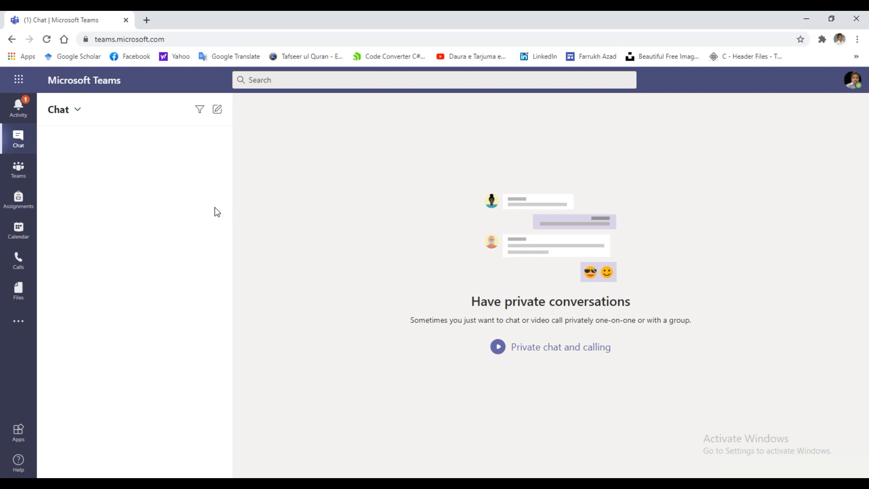
pyautogui.click(18, 168)
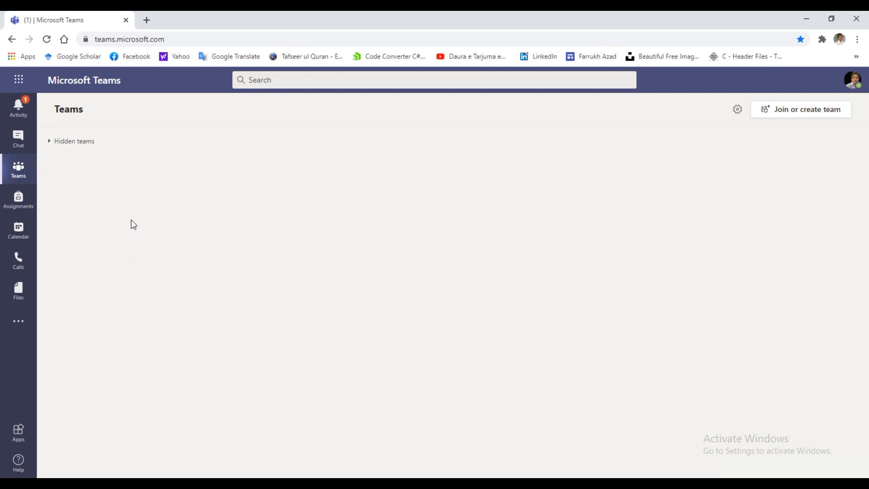
pyautogui.click(19, 199)
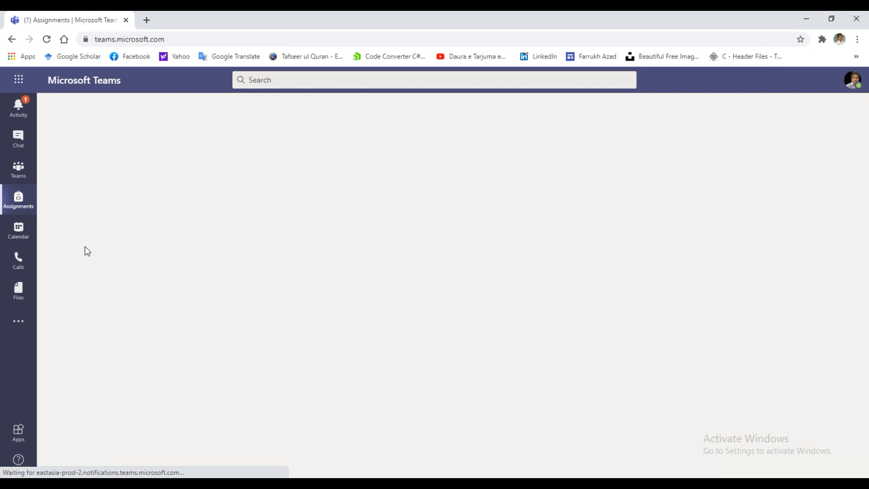
pyautogui.click(20, 233)
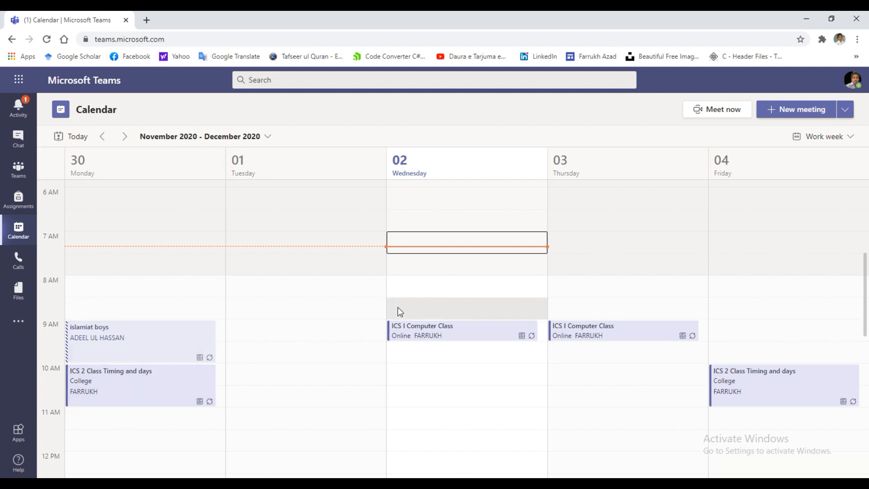
pyautogui.click(18, 259)
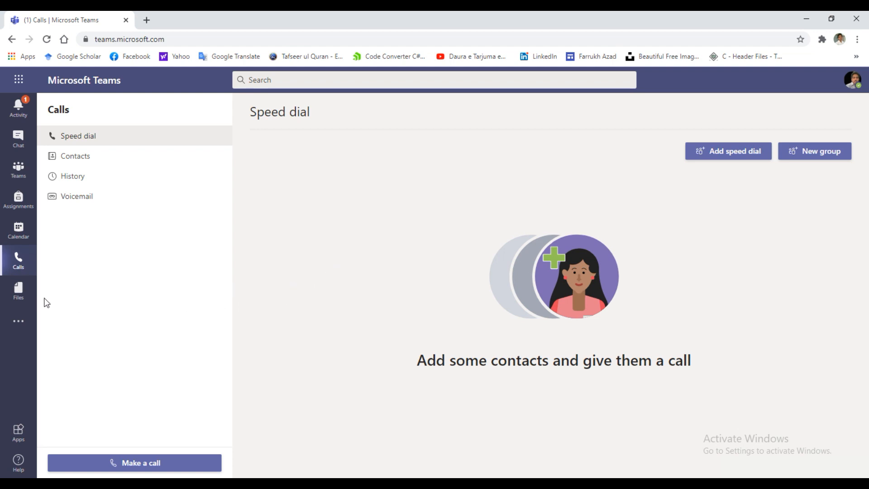
pyautogui.click(19, 290)
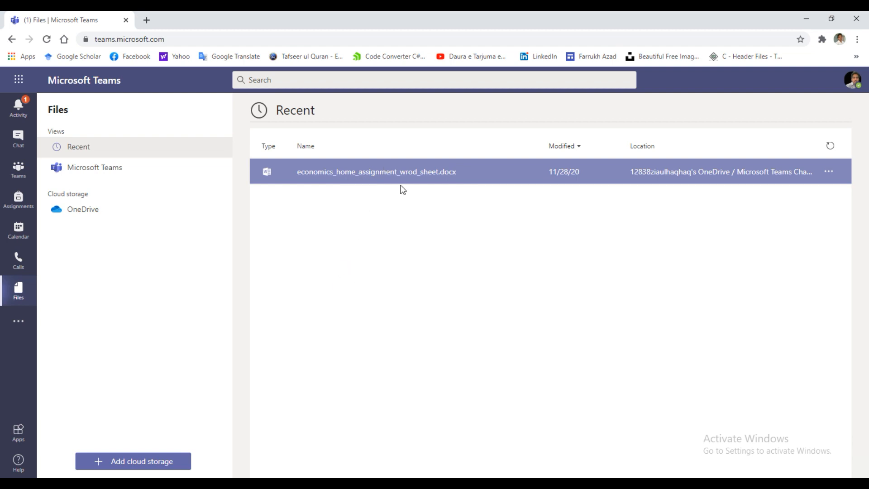
pyautogui.click(366, 170)
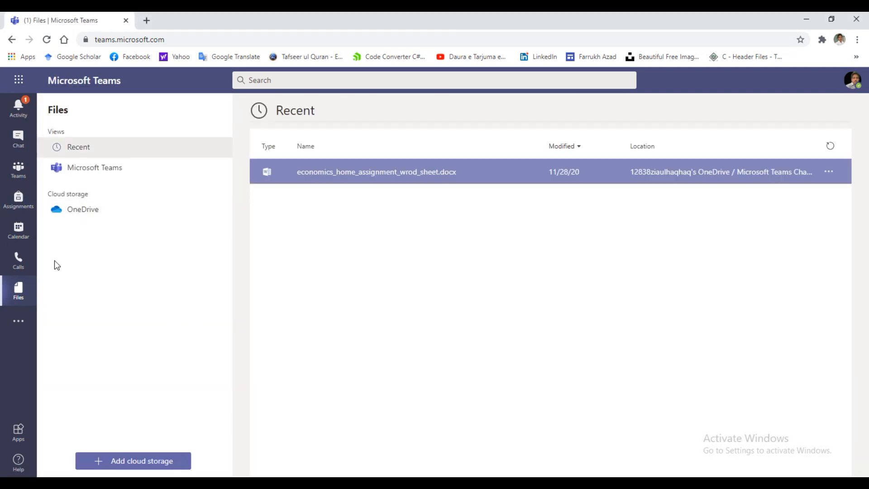
# Create a new team of type Class named "ICS I Computer Boys" without a description.
pyautogui.click(18, 171)
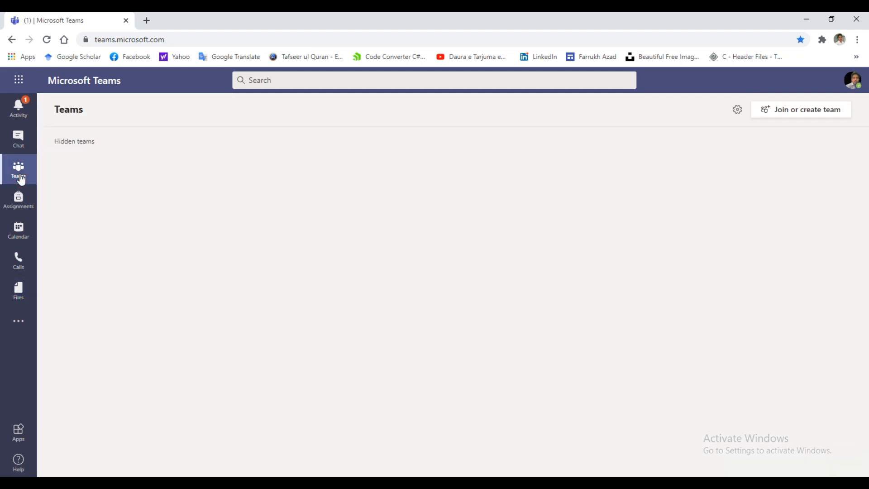
pyautogui.click(811, 115)
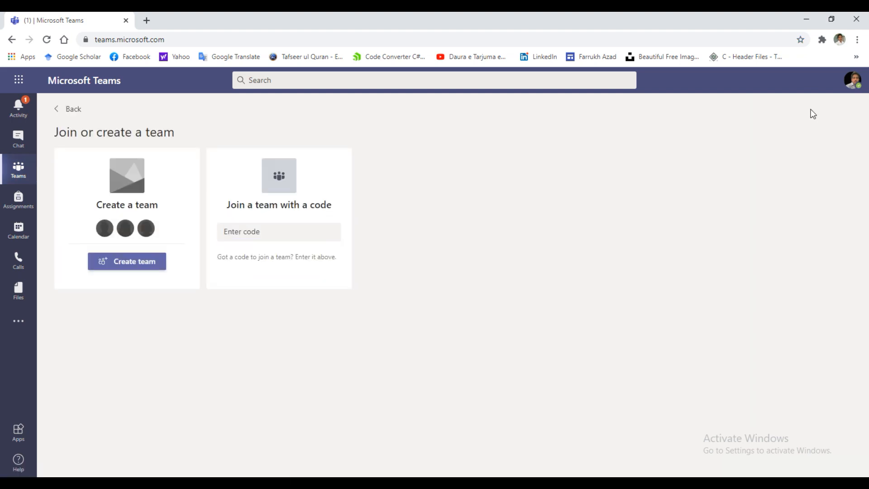
pyautogui.click(125, 262)
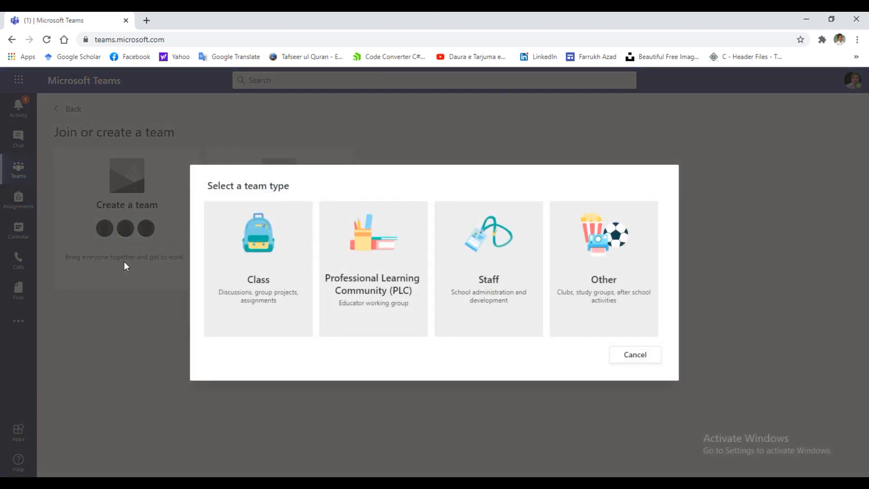
pyautogui.click(272, 237)
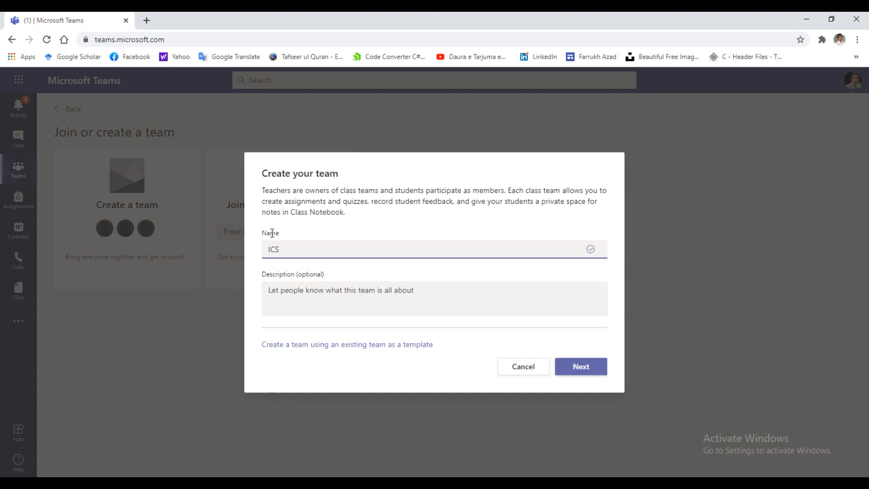
pyautogui.write('I Computer Boys')
pyautogui.click(308, 290)
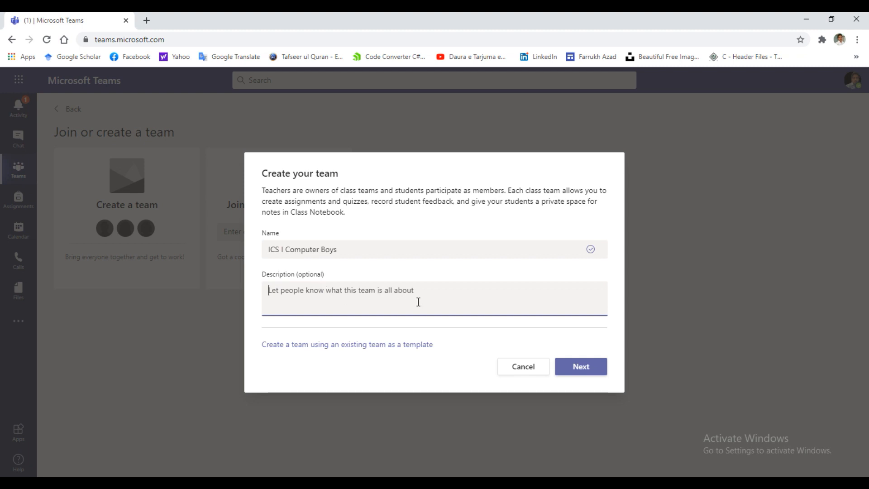
pyautogui.click(578, 367)
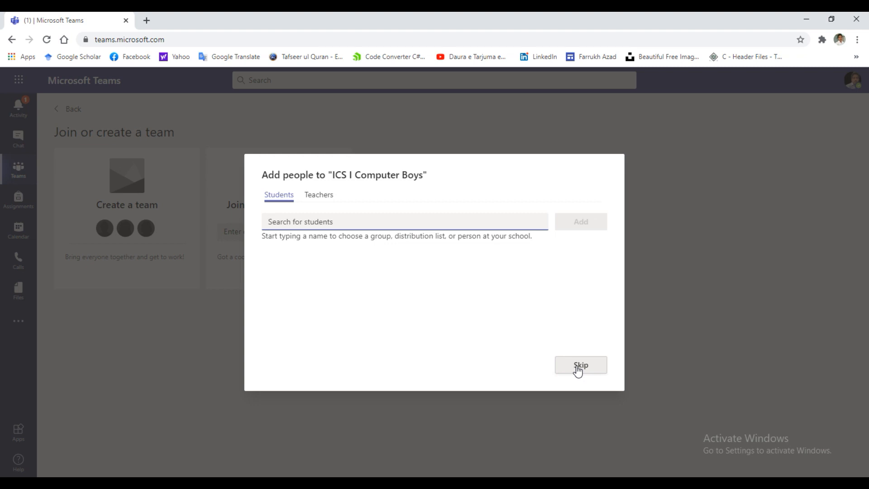
# Add three students to the ICS I Computer Boys team by their student ID numbers and finish the team setup.
pyautogui.write('2200340111')
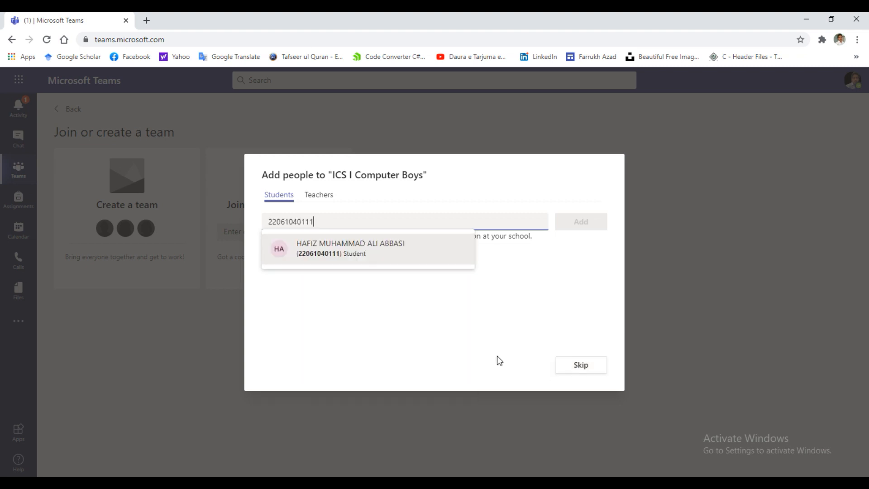
pyautogui.click(356, 245)
pyautogui.write('22061040130')
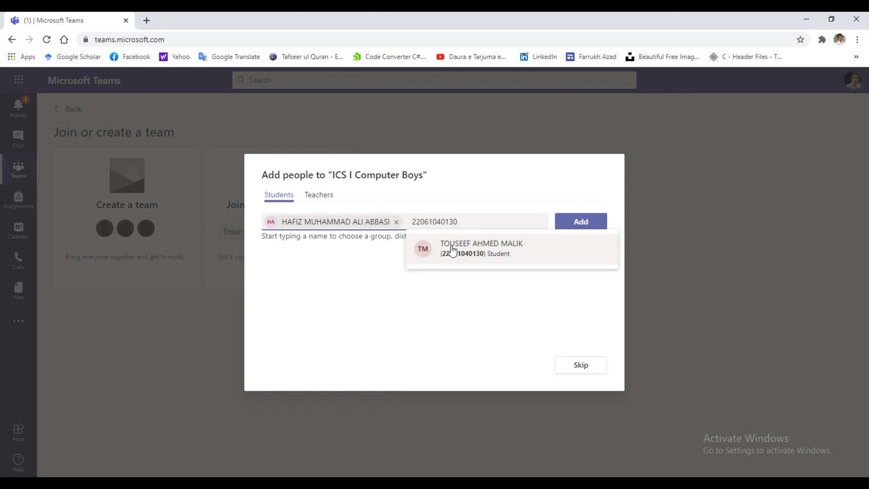
pyautogui.click(452, 249)
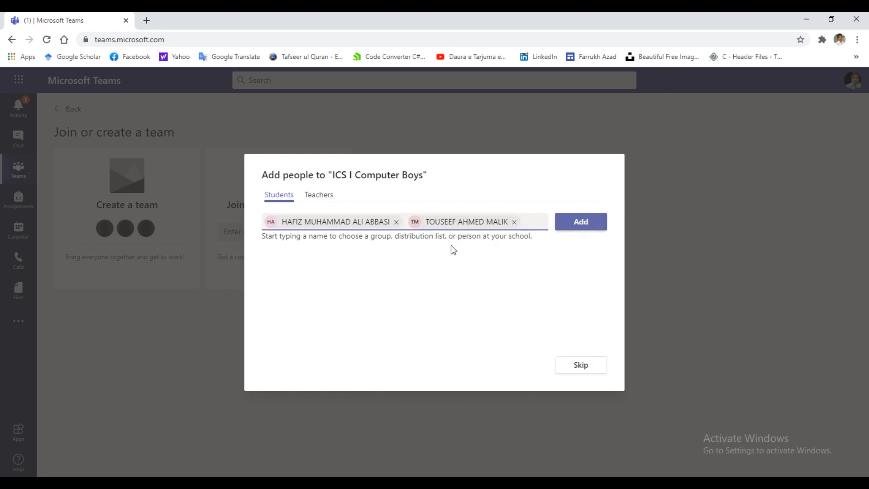
pyautogui.write('040051')
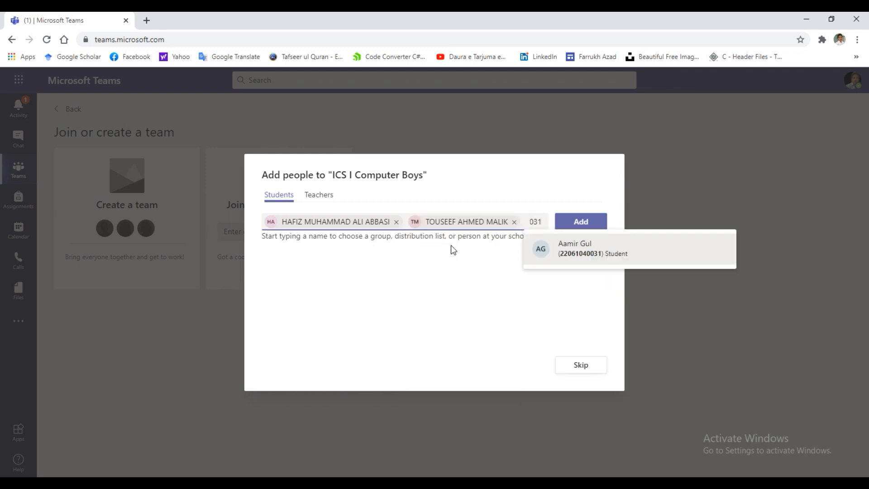
pyautogui.click(587, 247)
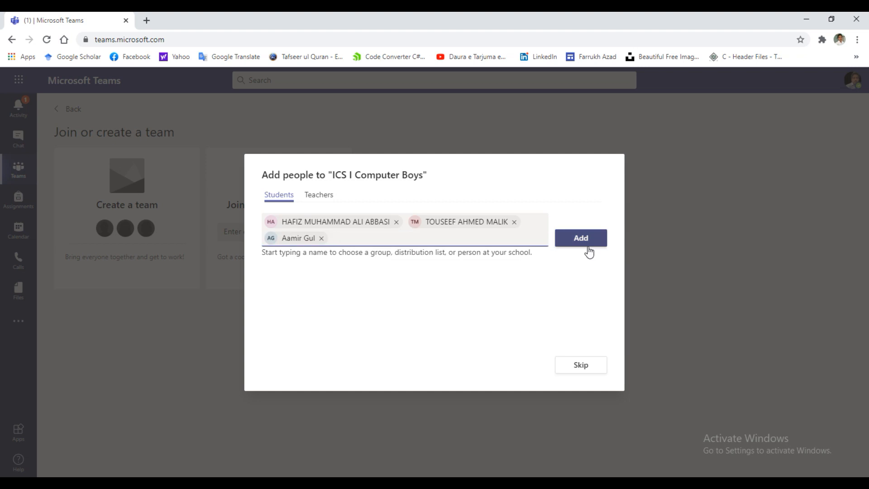
pyautogui.click(579, 240)
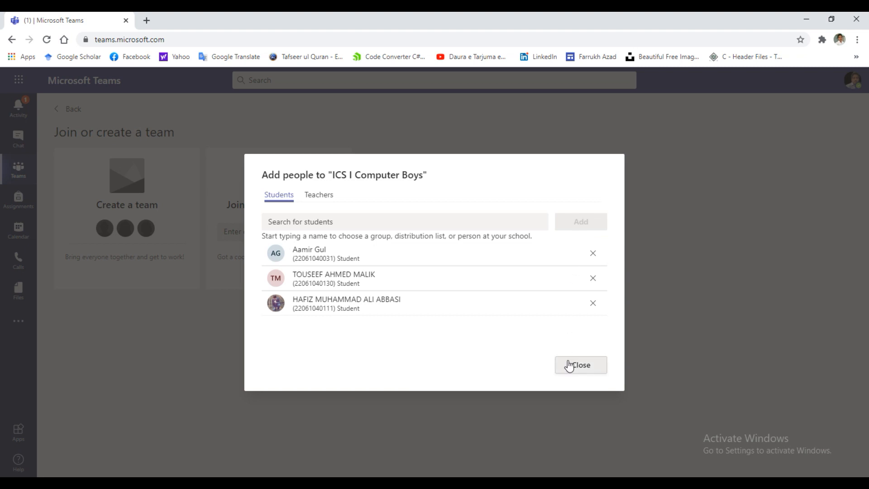
pyautogui.click(581, 366)
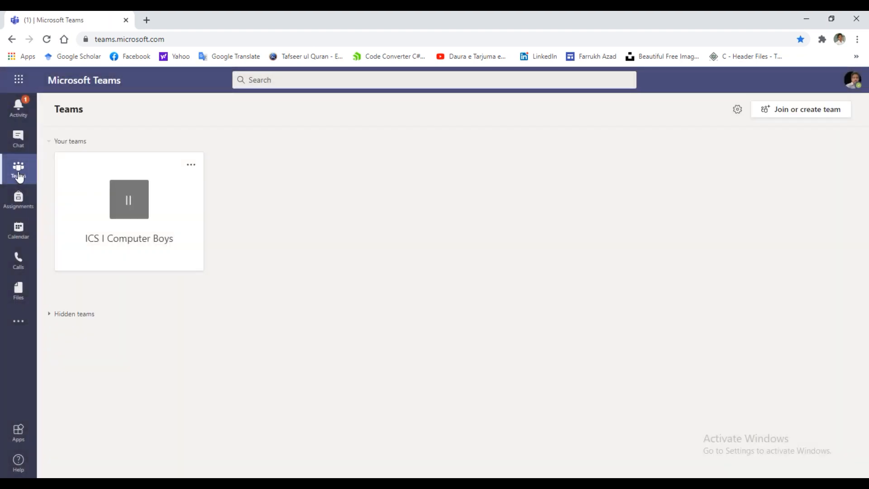
# Expand the hidden teams in the teams overview and hide the ICS I Computer Boys team.
pyautogui.click(18, 172)
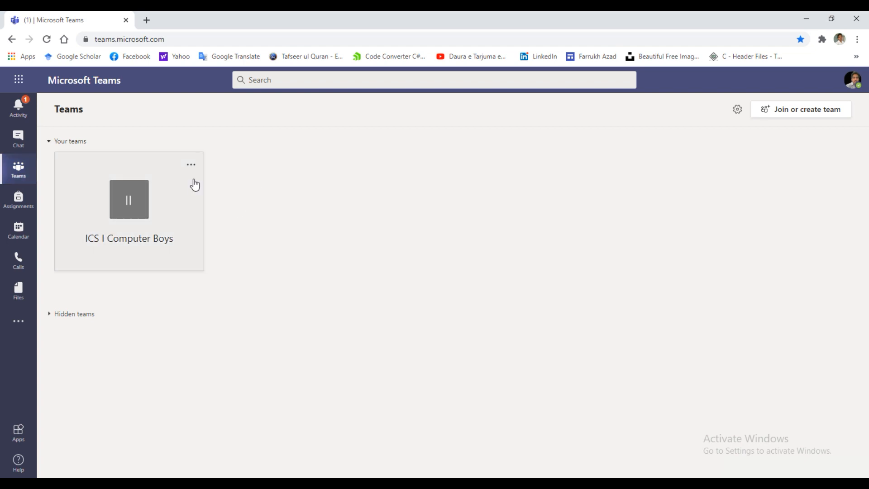
pyautogui.click(63, 317)
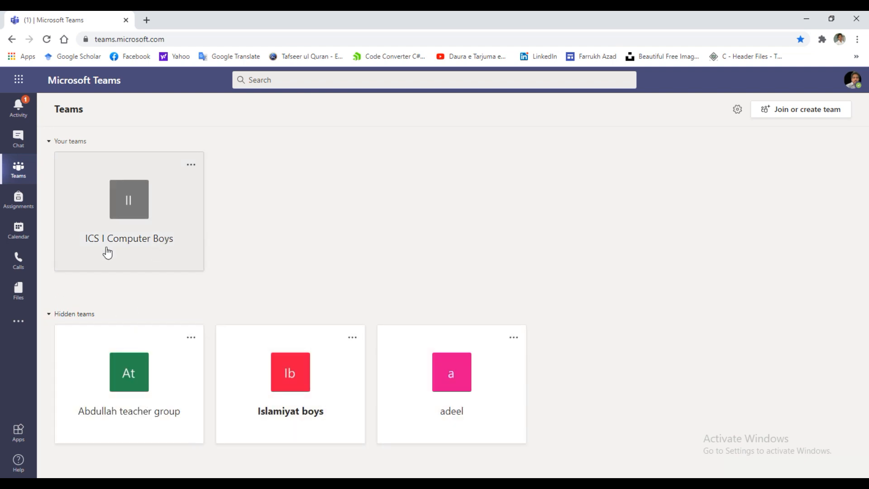
pyautogui.click(191, 166)
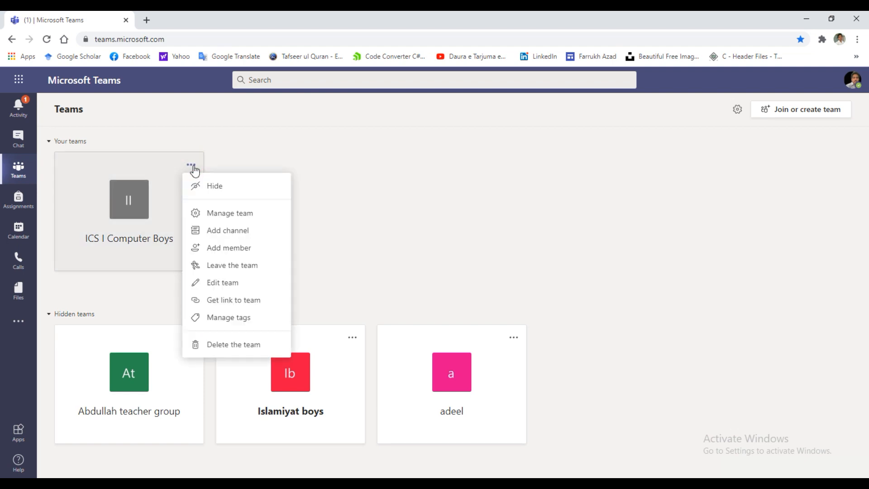
pyautogui.click(233, 189)
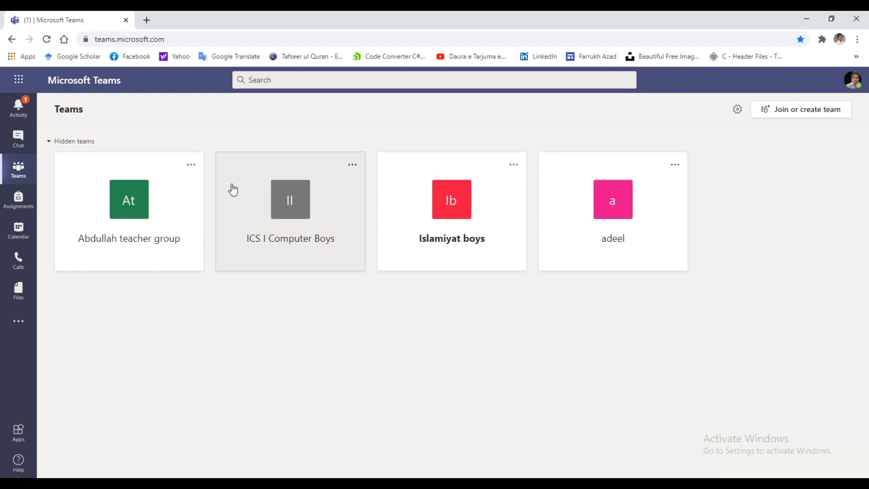
# Show the ICS I Computer Boys team among your teams again and collapse the hidden teams list.
pyautogui.click(49, 144)
pyautogui.click(51, 145)
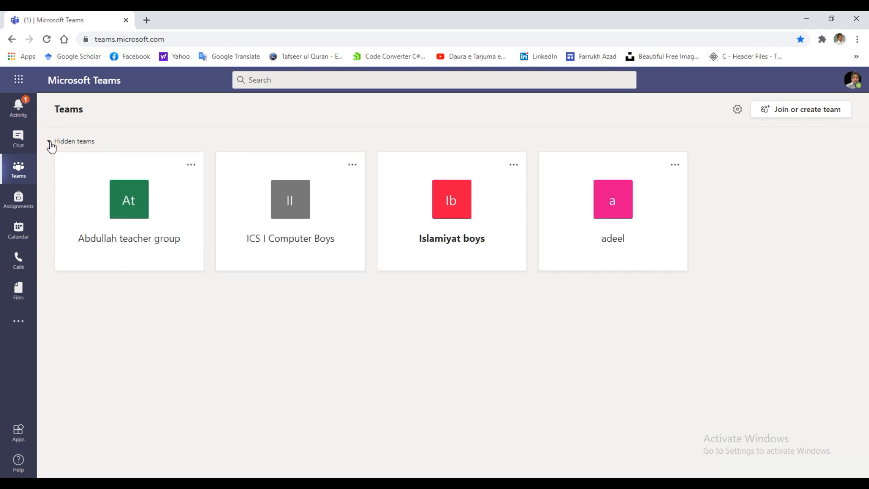
pyautogui.click(353, 166)
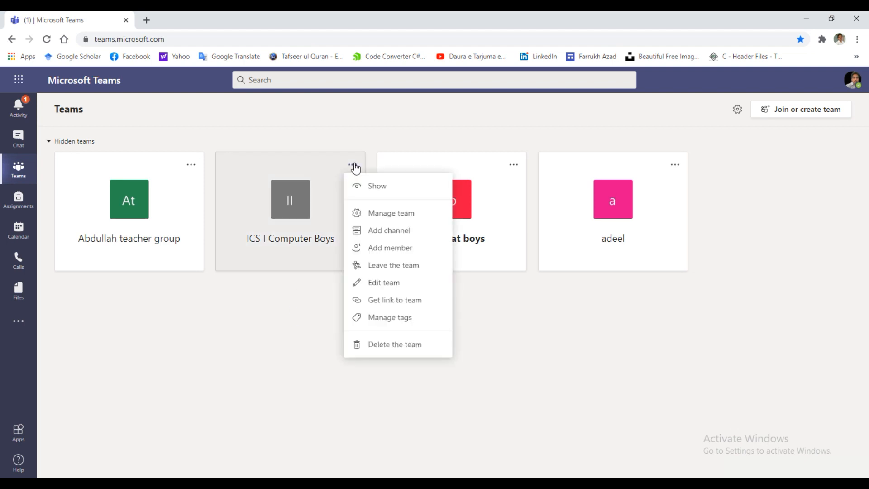
pyautogui.click(368, 185)
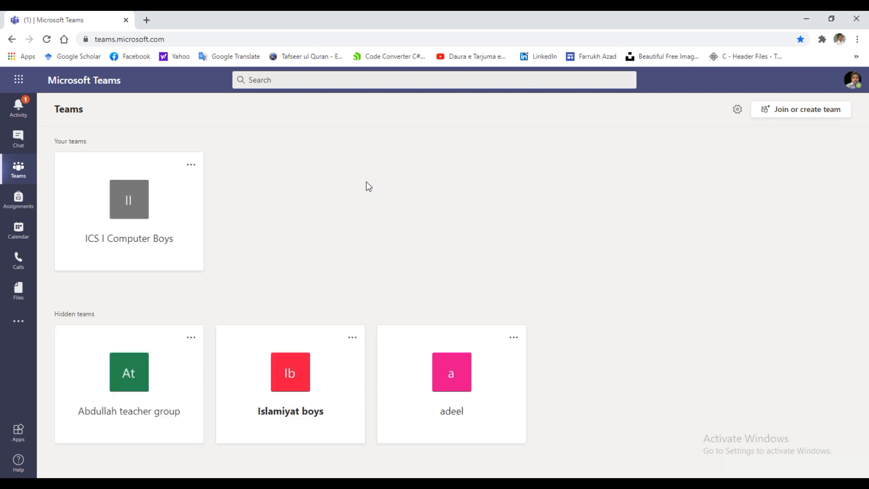
pyautogui.click(72, 314)
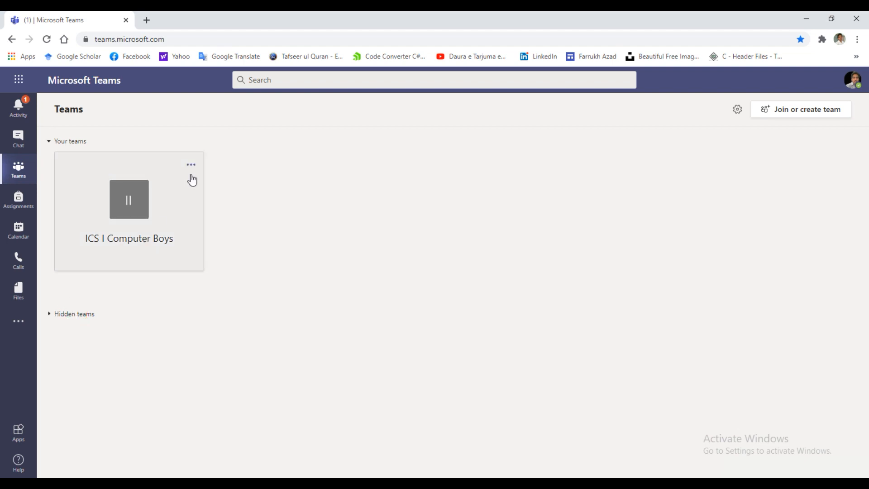
# Open team management for ICS I Computer Boys and check its pending requests and member list.
pyautogui.click(191, 166)
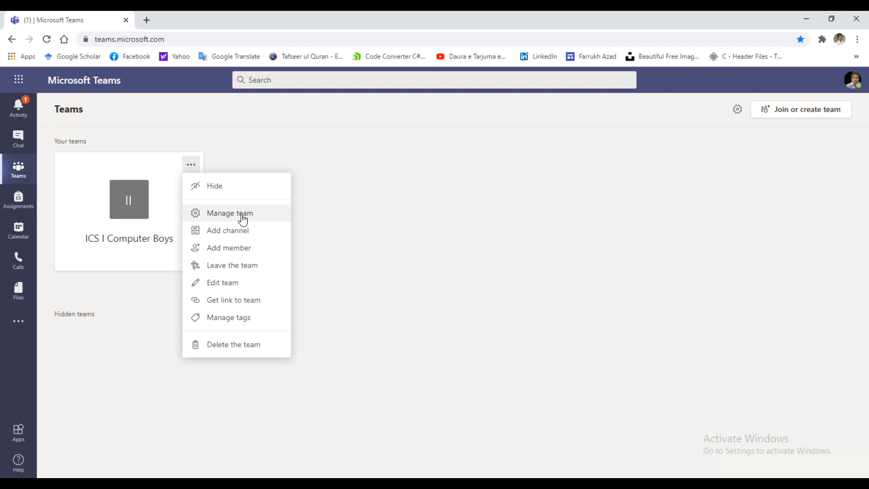
pyautogui.click(241, 214)
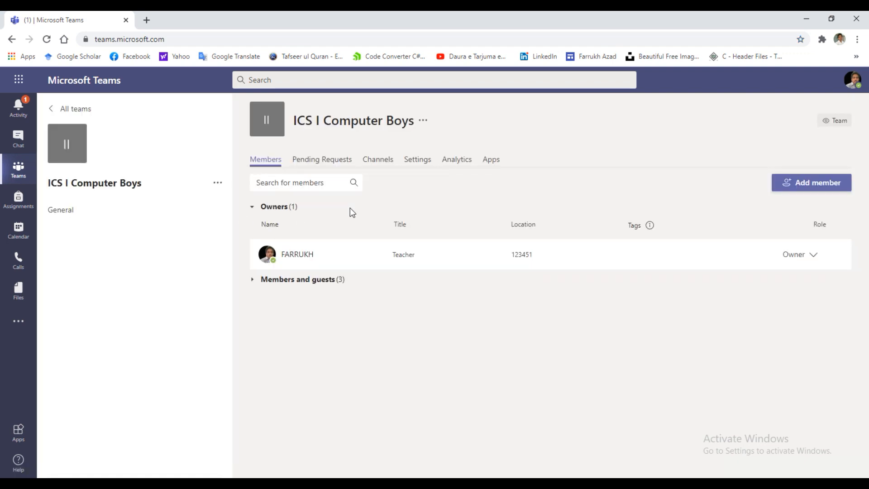
pyautogui.click(312, 163)
pyautogui.click(267, 164)
# Add two more students to the ICS I Computer Boys team by their student ID numbers.
pyautogui.click(799, 186)
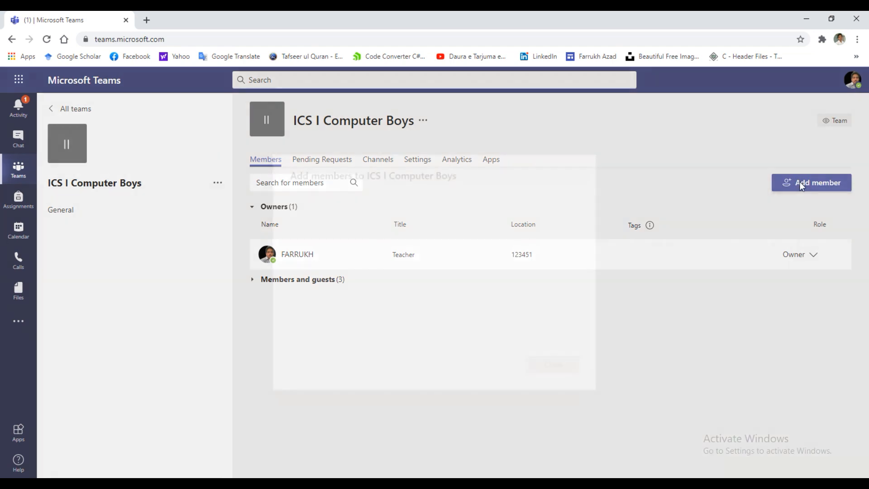
pyautogui.write('22061040135')
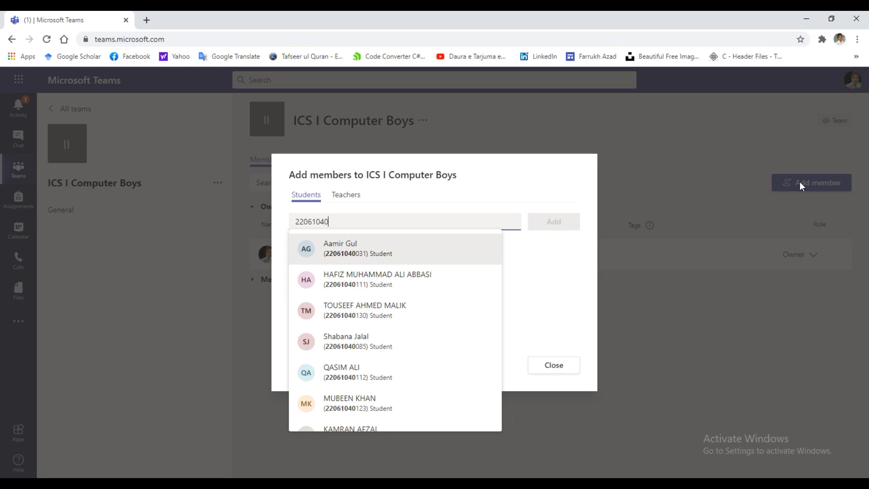
pyautogui.click(378, 244)
pyautogui.write('22061040136')
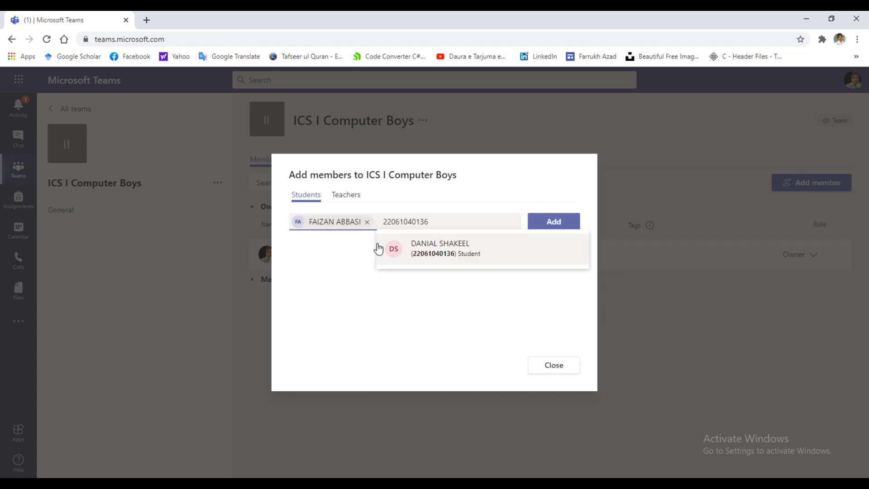
pyautogui.click(453, 251)
pyautogui.click(554, 217)
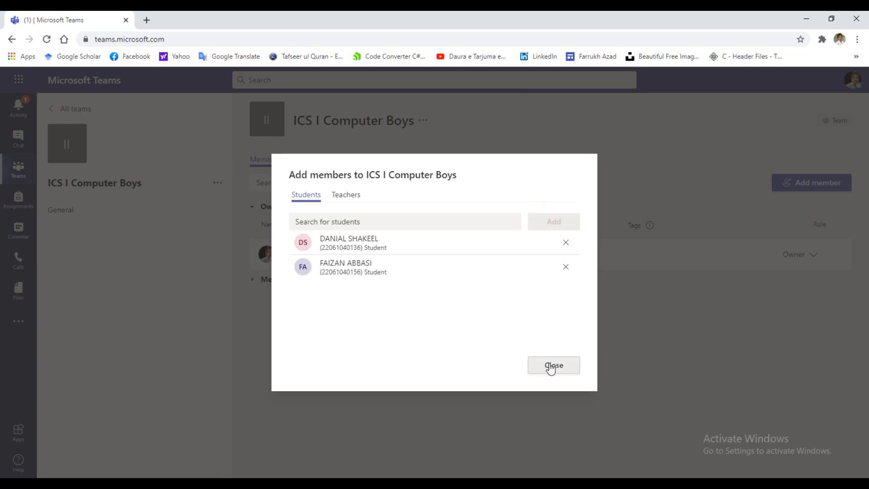
pyautogui.click(551, 368)
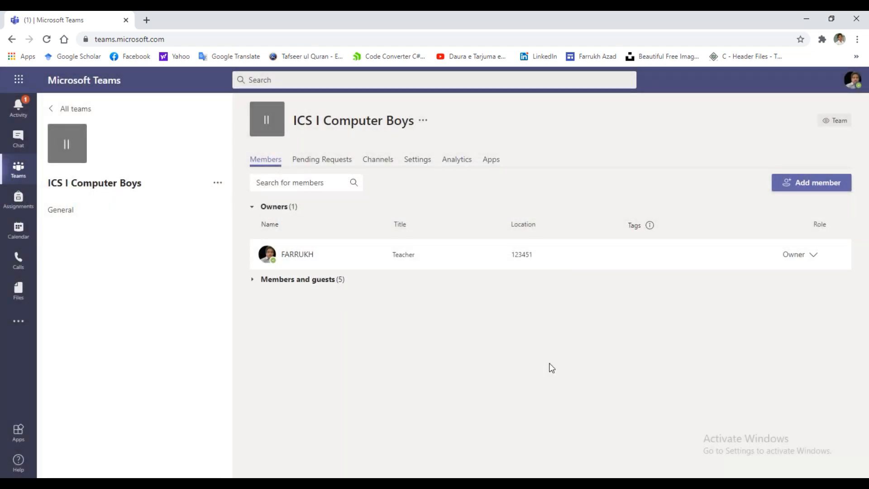
# Review the pending requests and the channel list of the ICS I Computer Boys team.
pyautogui.click(328, 163)
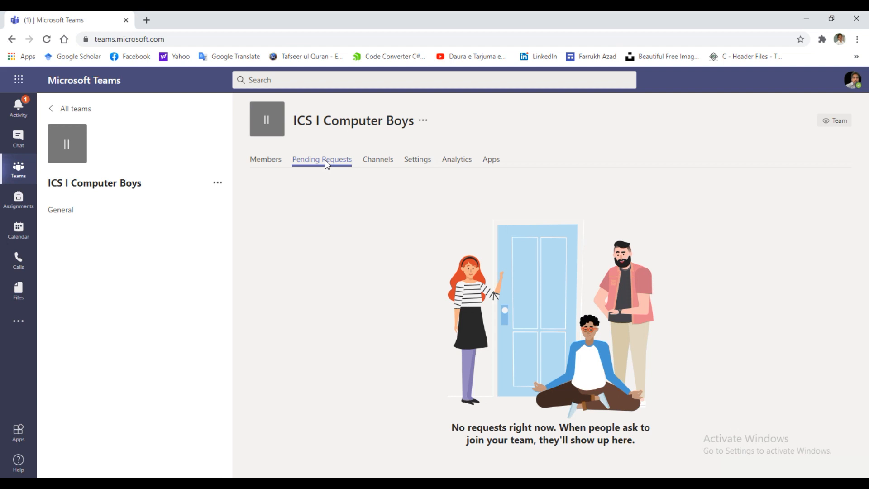
pyautogui.click(383, 162)
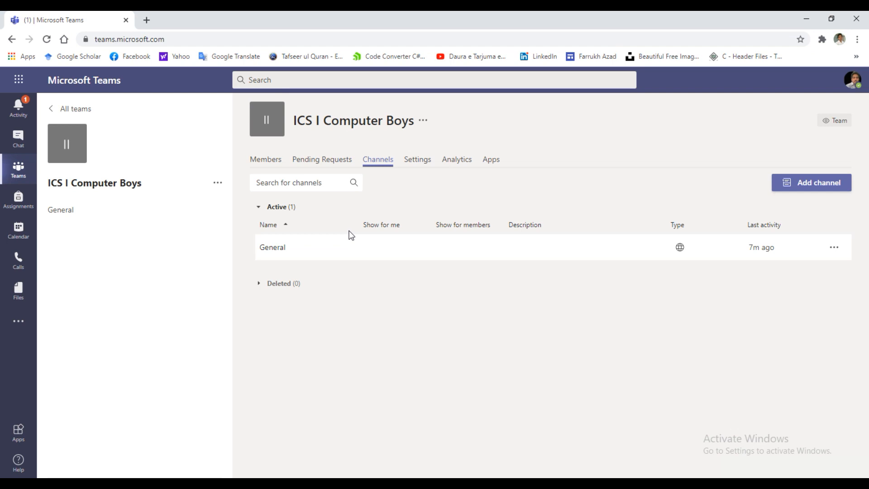
# Open the ICS I Computer Boys class details from the team theme setting and choose grade level Secondary with subject Engineering.
pyautogui.click(417, 157)
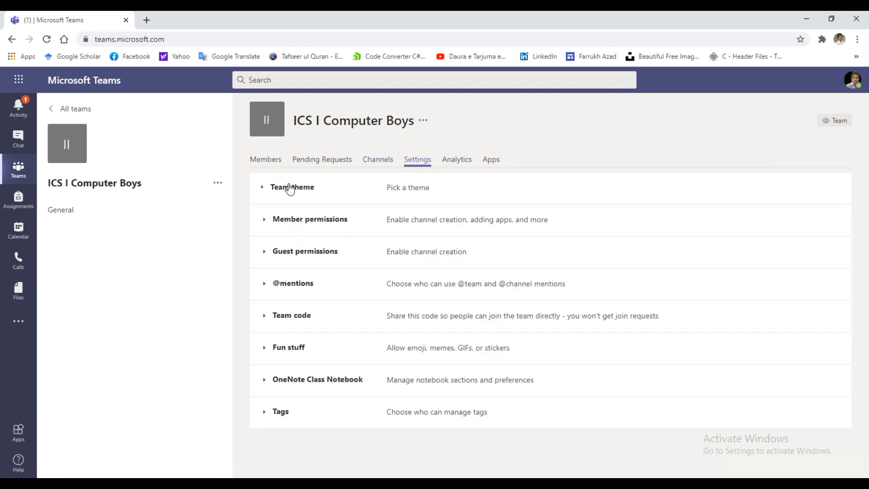
pyautogui.click(298, 193)
pyautogui.click(420, 258)
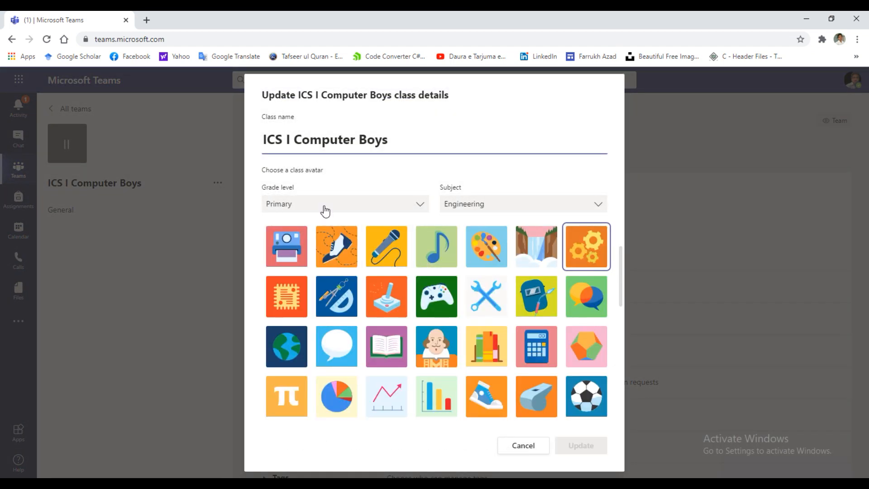
pyautogui.click(319, 205)
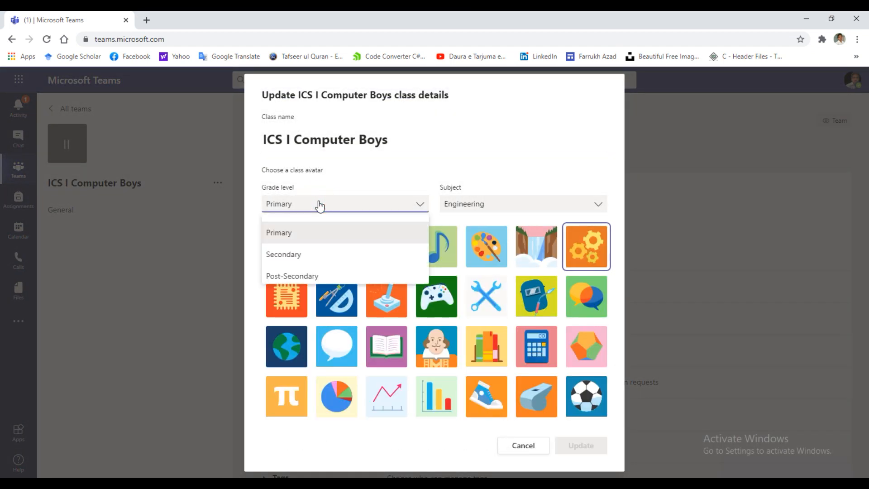
pyautogui.click(301, 257)
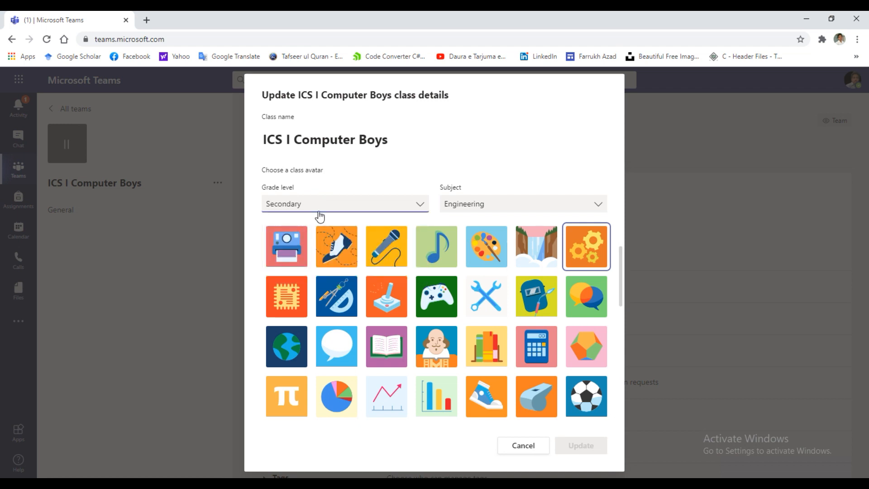
pyautogui.click(503, 206)
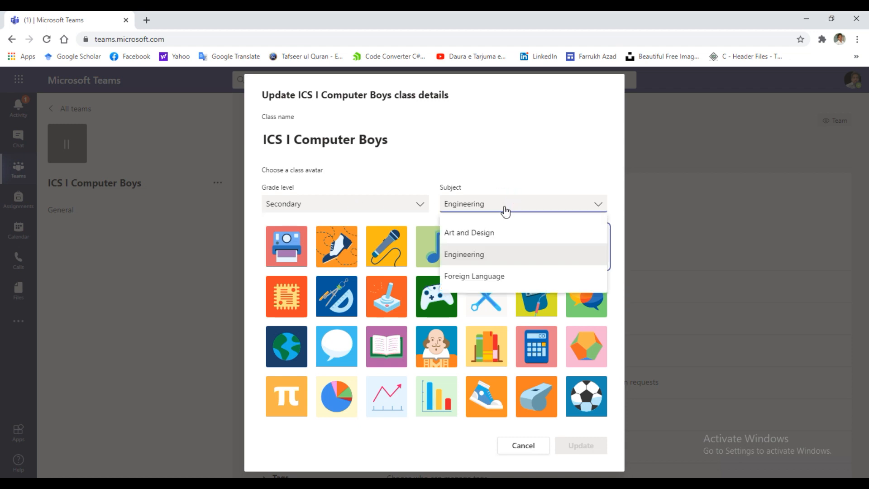
pyautogui.click(464, 253)
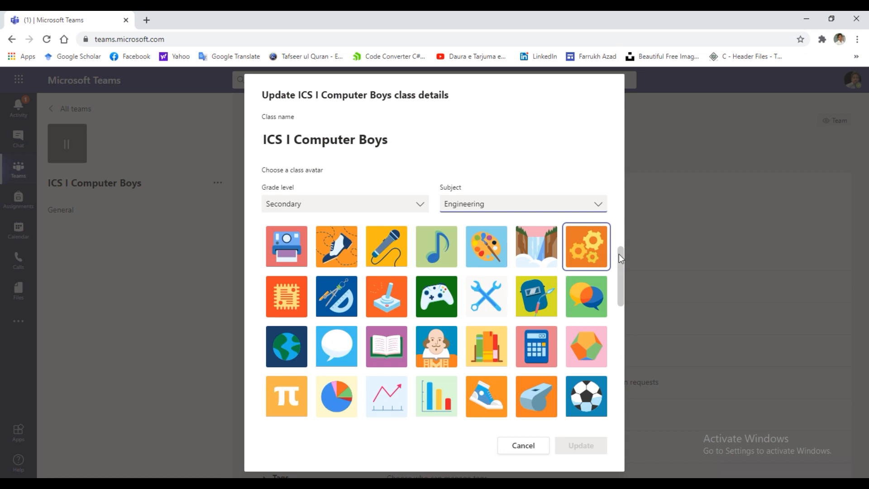
# Choose the yellow camera picture as the class avatar and save the updated class details.
pyautogui.moveTo(618, 254); pyautogui.dragTo(618, 235)
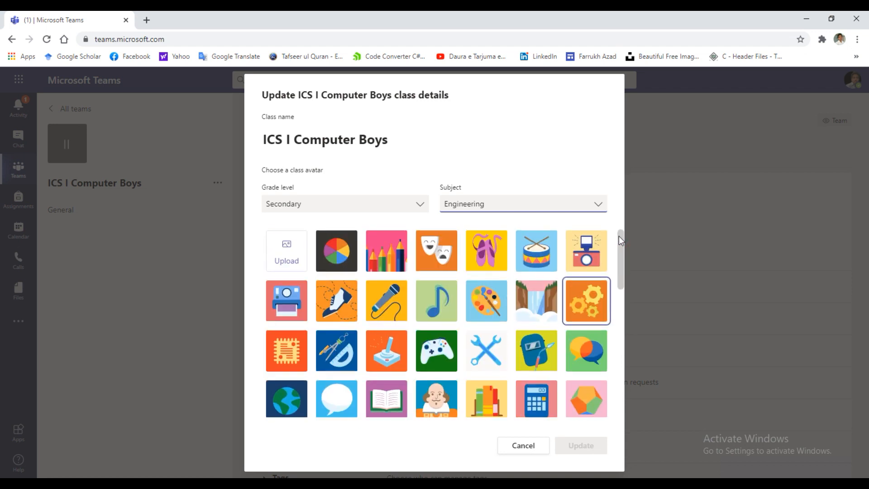
pyautogui.click(586, 251)
pyautogui.click(568, 448)
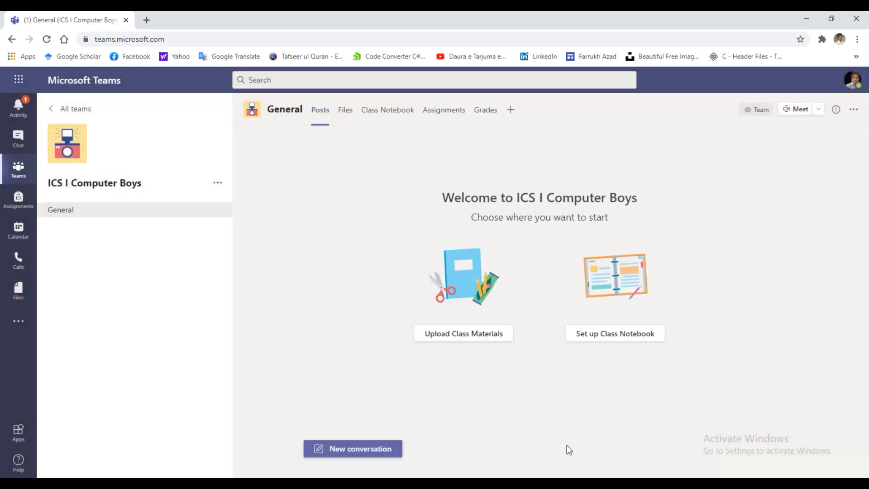
# Reopen team management for ICS I Computer Boys and examine the member permissions in its settings.
pyautogui.click(218, 183)
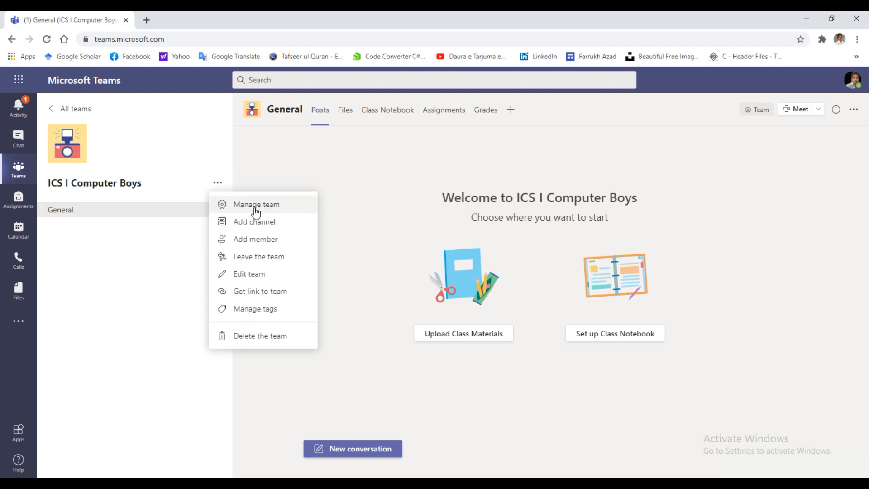
pyautogui.click(255, 207)
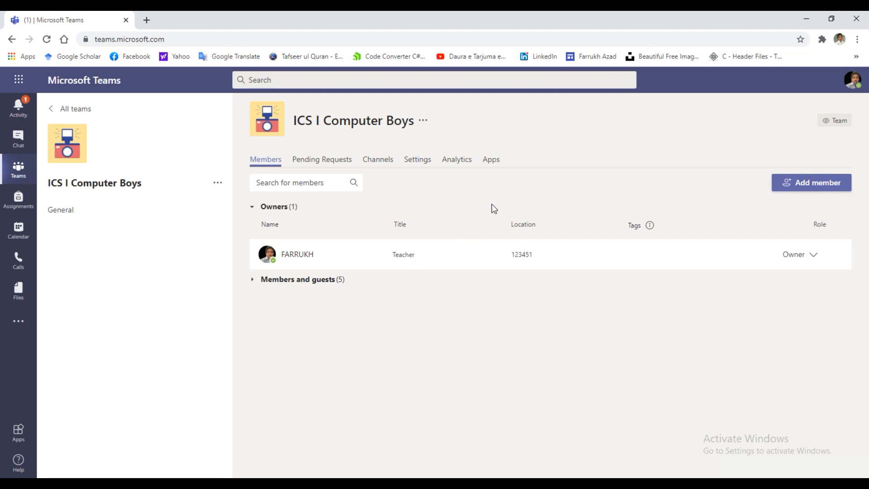
pyautogui.click(413, 158)
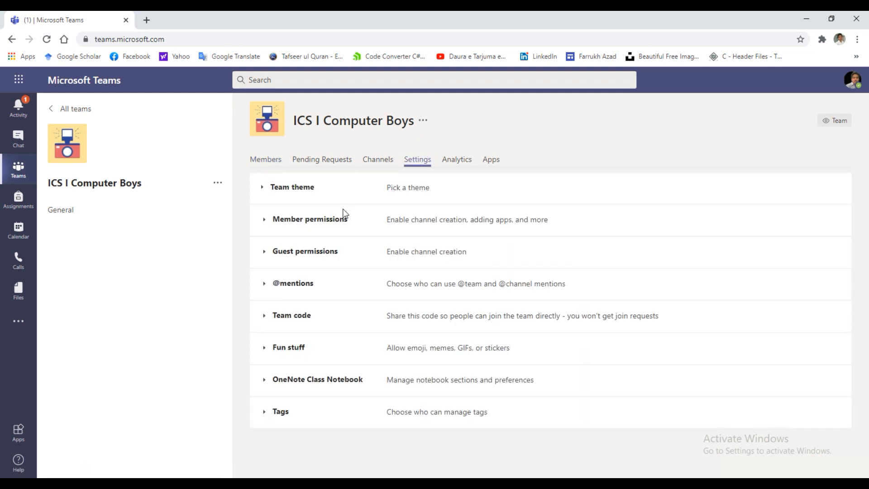
pyautogui.click(285, 225)
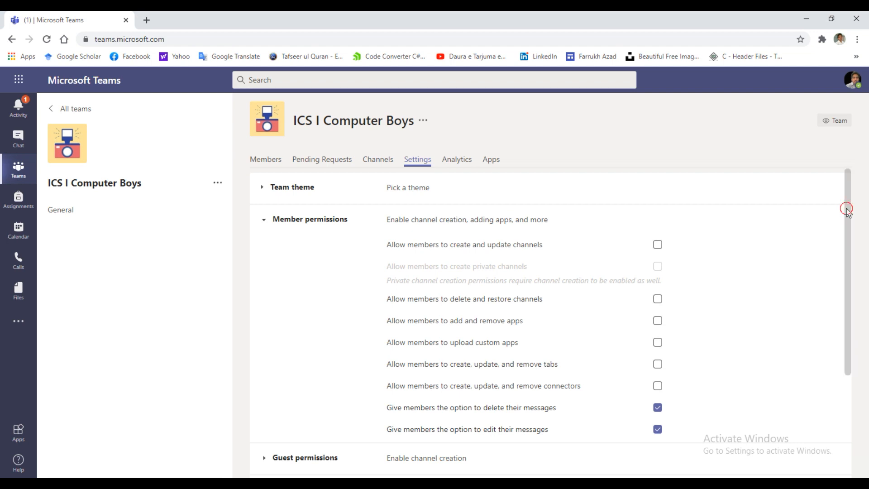
pyautogui.moveTo(845, 207); pyautogui.dragTo(846, 220)
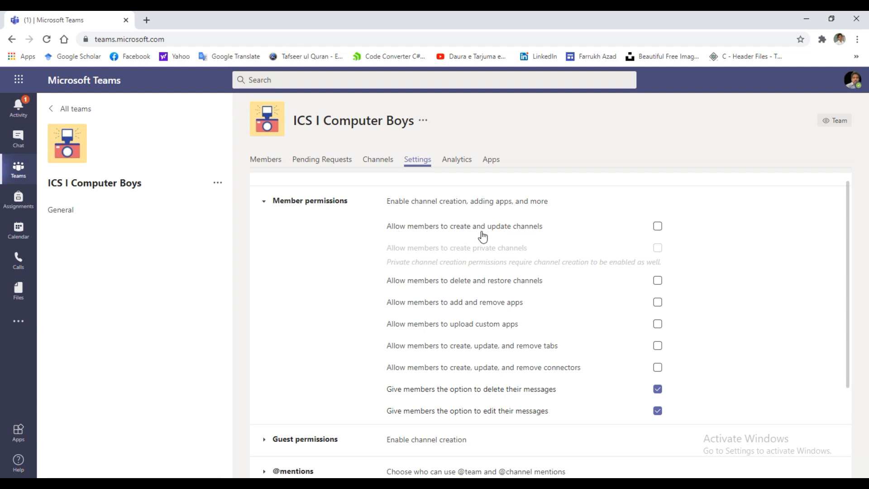
# Try allowing members to create and update channels, revoke that permission, and collapse the member permissions.
pyautogui.click(657, 227)
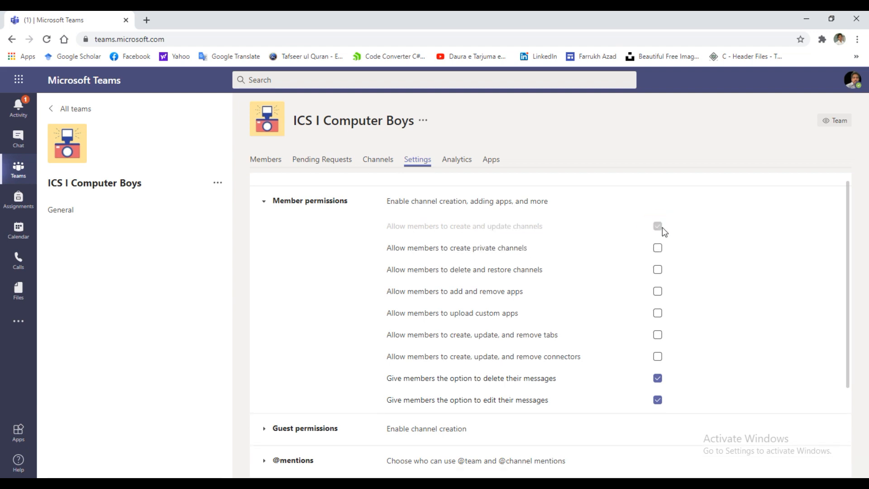
pyautogui.click(659, 227)
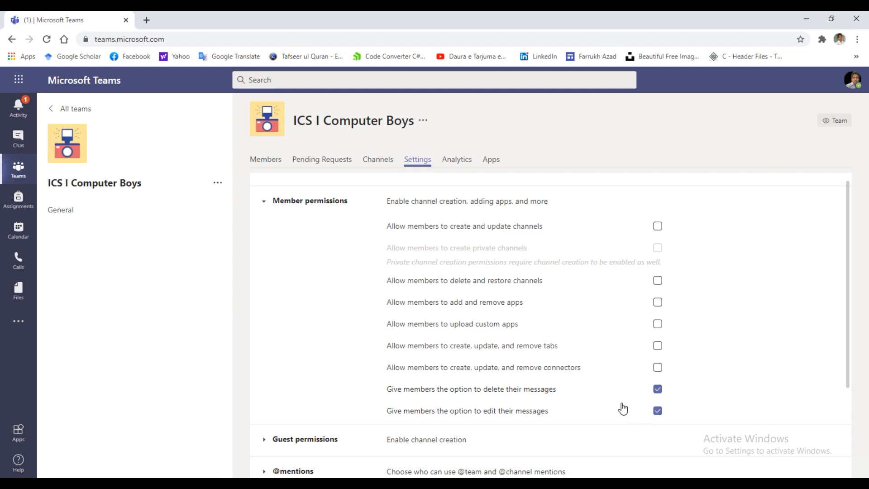
pyautogui.click(271, 207)
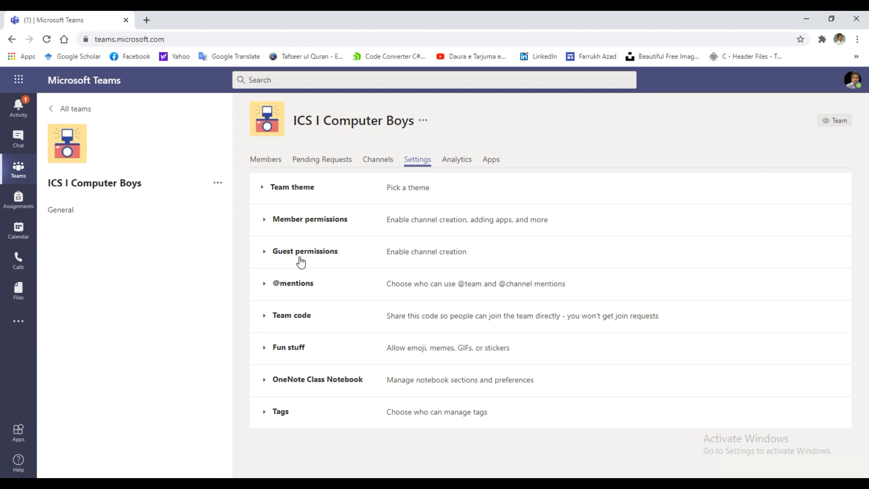
# Review the ICS I Computer Boys team's guest permissions, usage analytics and installed apps.
pyautogui.click(303, 261)
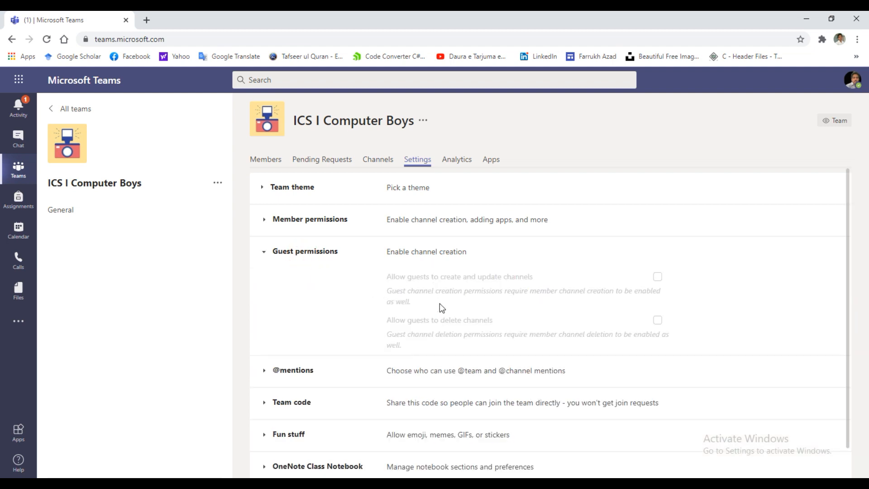
pyautogui.click(264, 254)
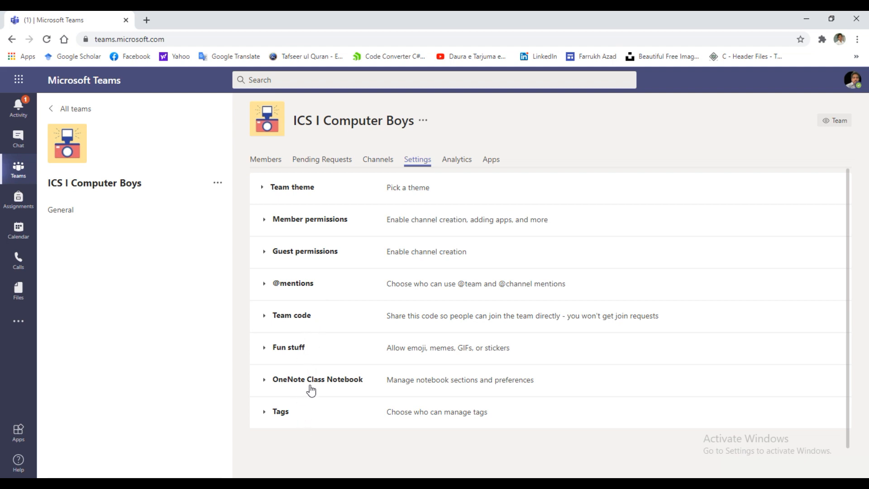
pyautogui.click(462, 164)
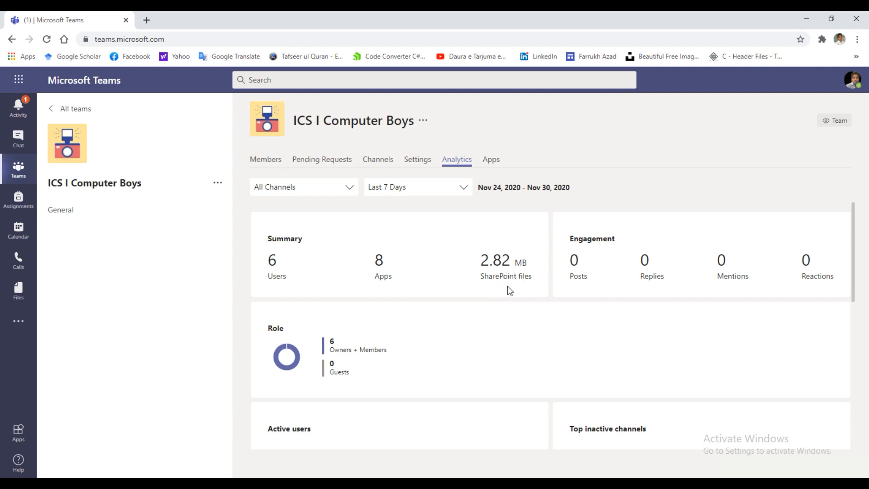
pyautogui.click(493, 161)
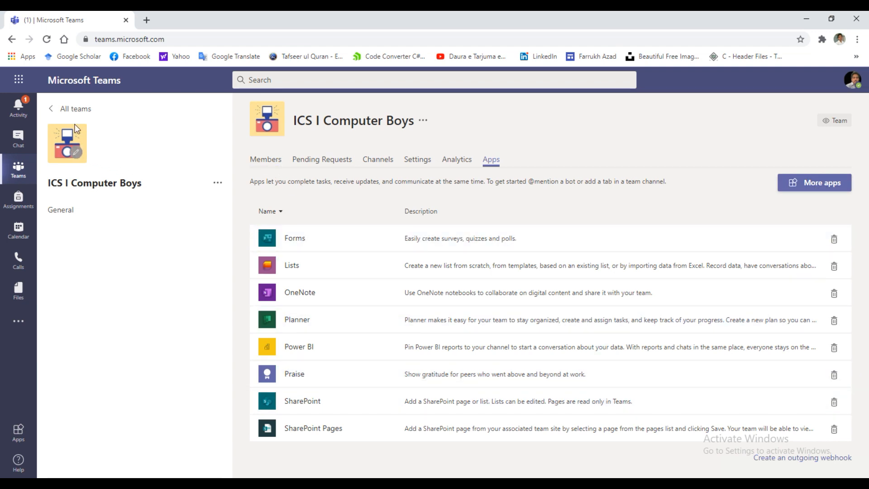
# Create a class team named ICS I Girls without adding any people, and return to the teams overview.
pyautogui.click(77, 108)
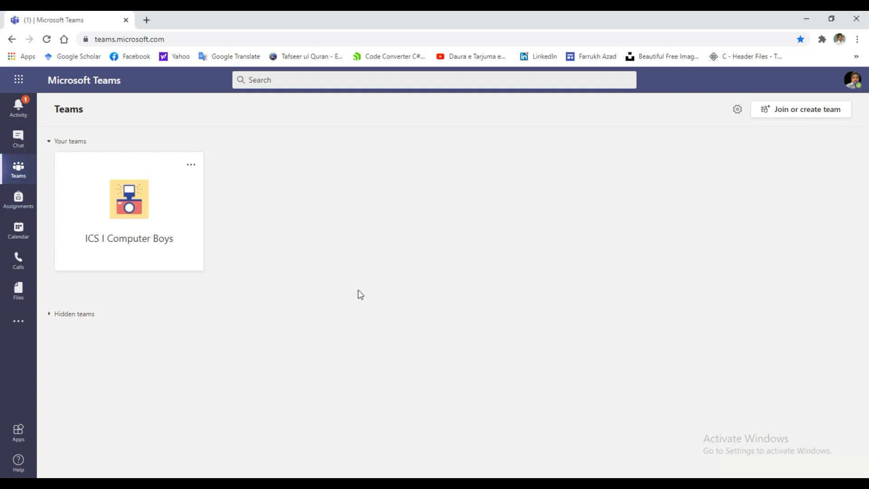
pyautogui.click(783, 112)
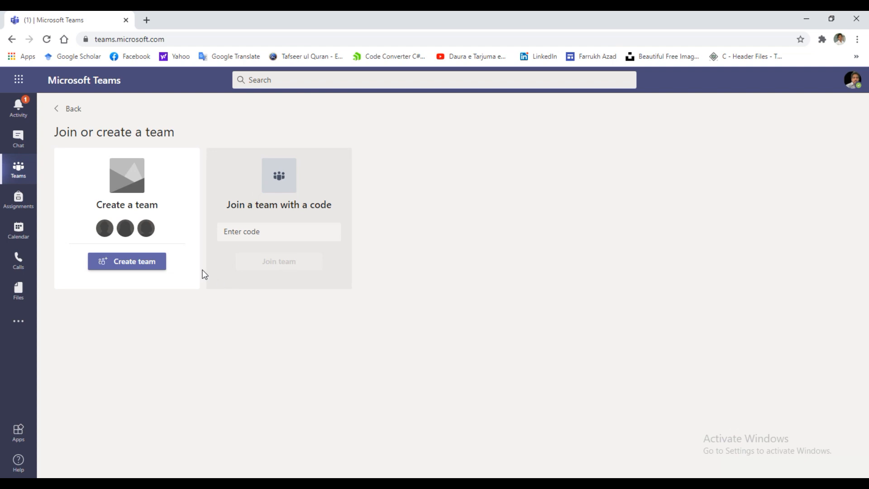
pyautogui.click(158, 266)
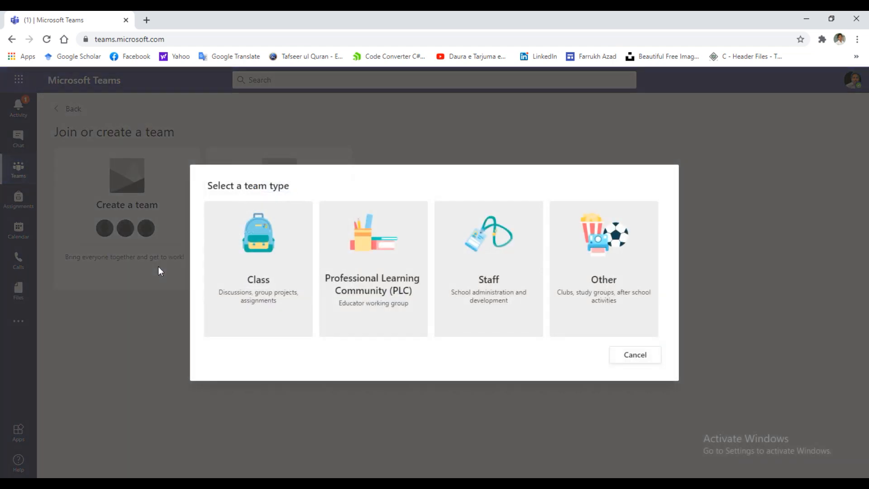
pyautogui.click(270, 268)
pyautogui.write('ICS I Girls')
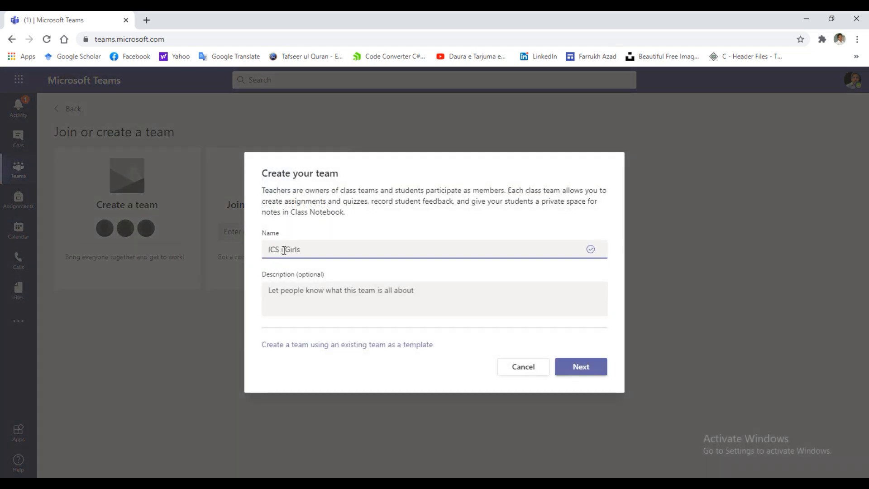
pyautogui.click(284, 250)
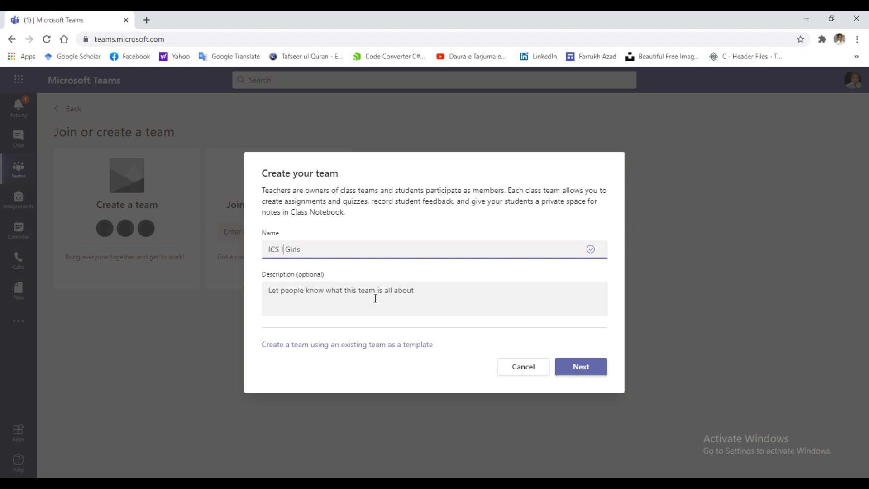
pyautogui.click(573, 370)
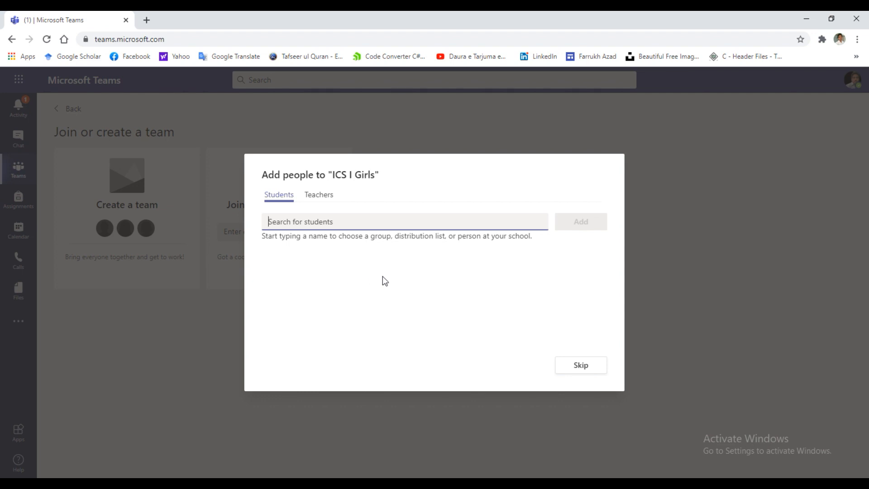
pyautogui.click(581, 365)
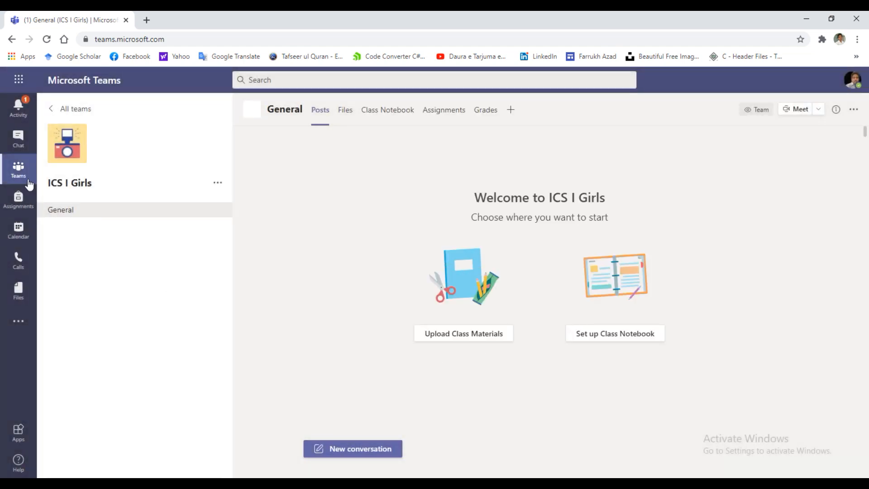
pyautogui.click(9, 174)
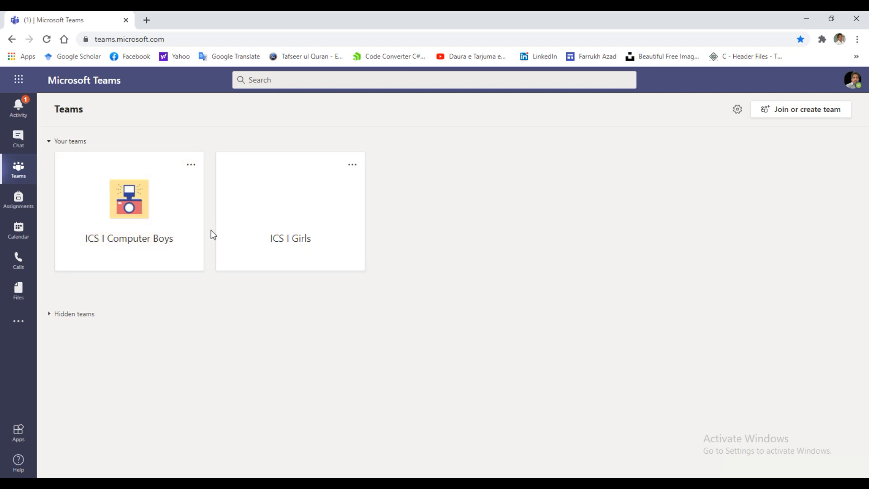
pyautogui.click(481, 320)
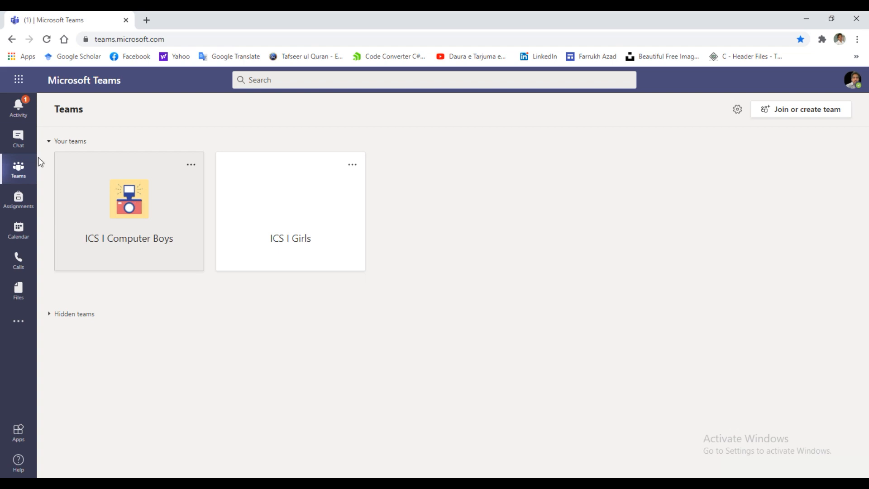
# View the activity feed, switch it to My Activity, and return to the teams overview.
pyautogui.click(27, 117)
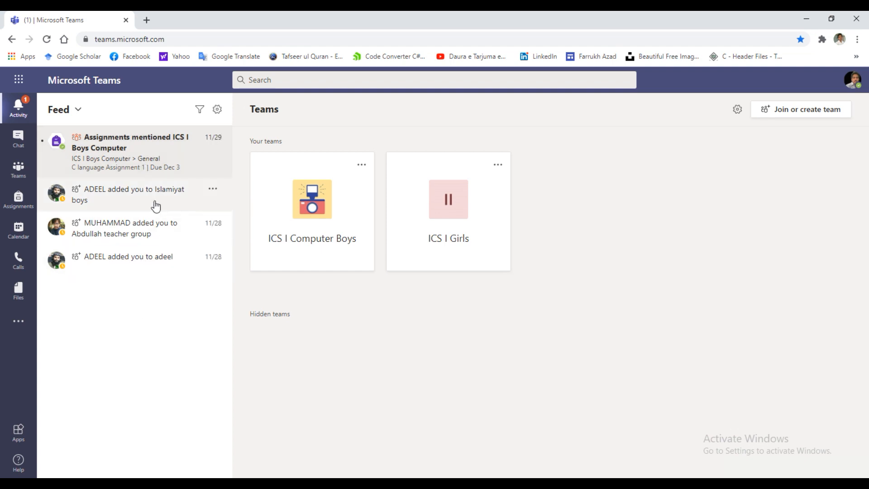
pyautogui.click(78, 109)
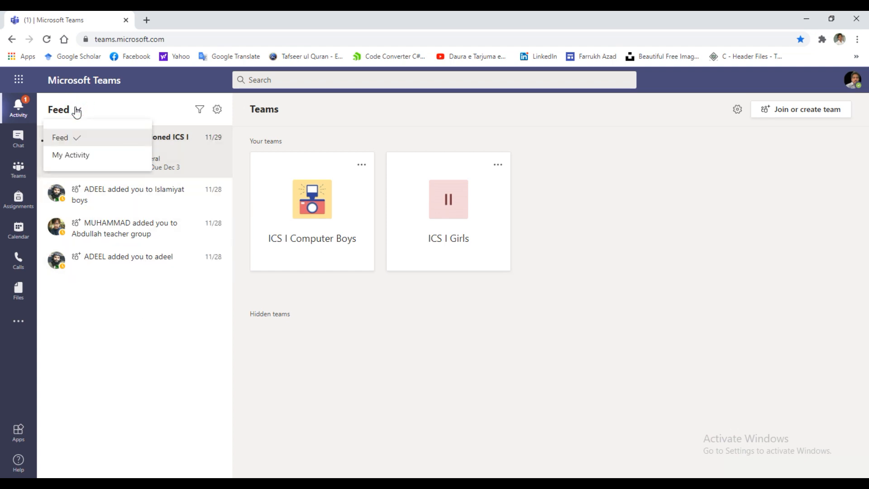
pyautogui.click(71, 155)
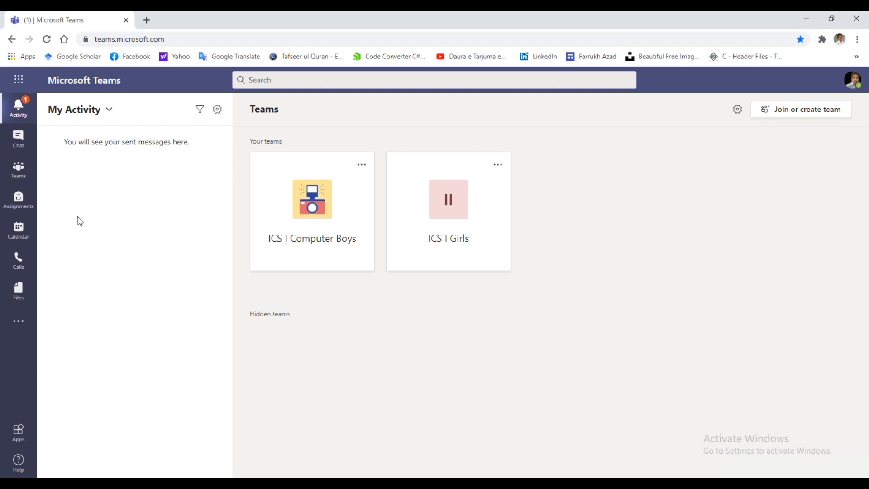
pyautogui.click(26, 184)
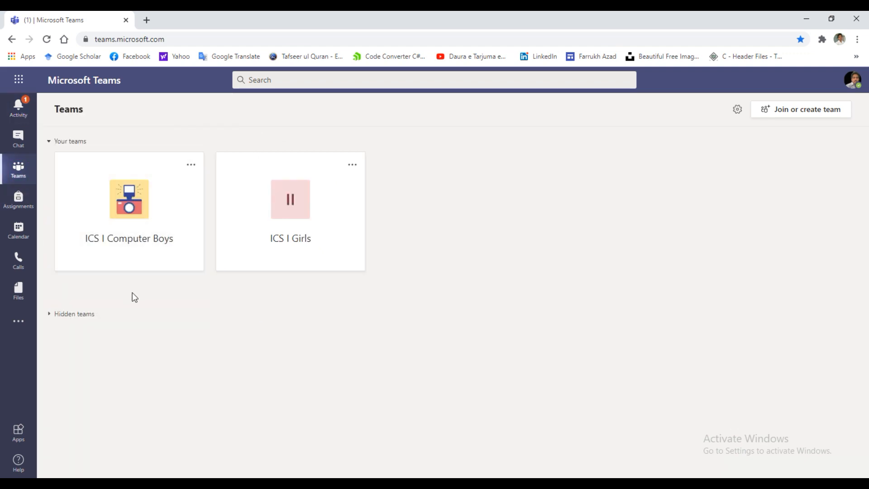
# Review the ICS I Computer Boys team's editable class details and close them without changes.
pyautogui.click(194, 165)
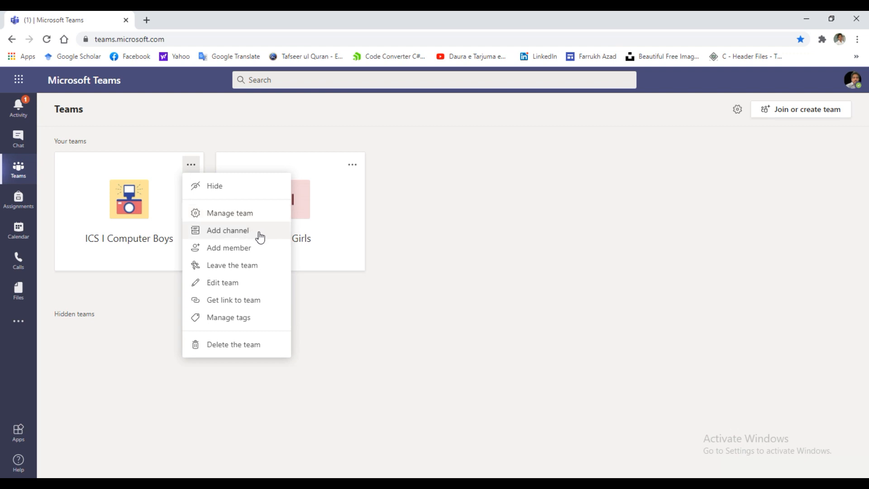
pyautogui.click(247, 285)
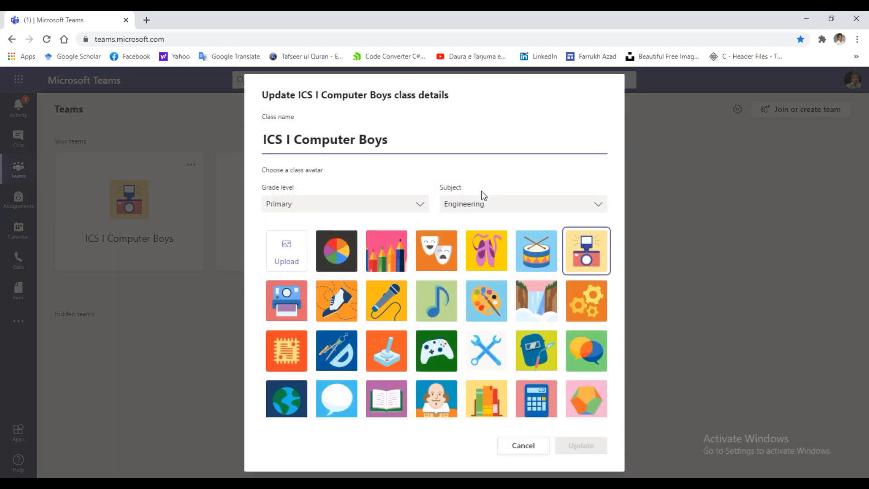
pyautogui.click(392, 138)
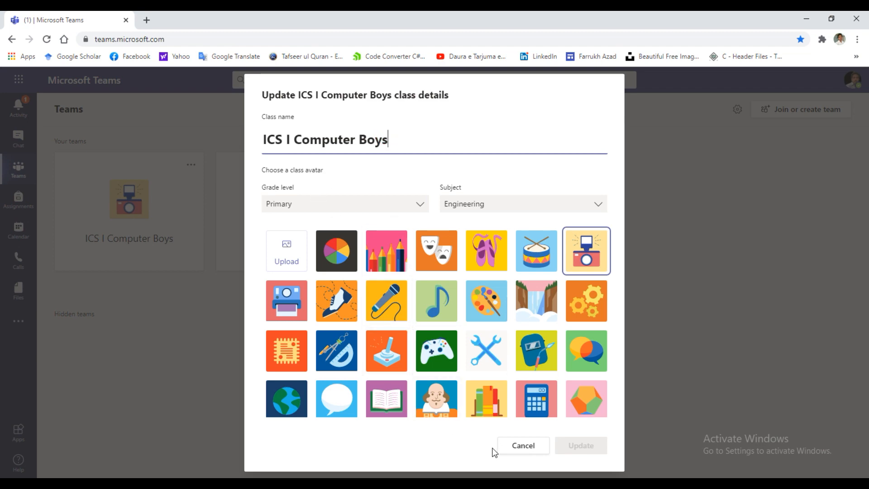
pyautogui.click(517, 446)
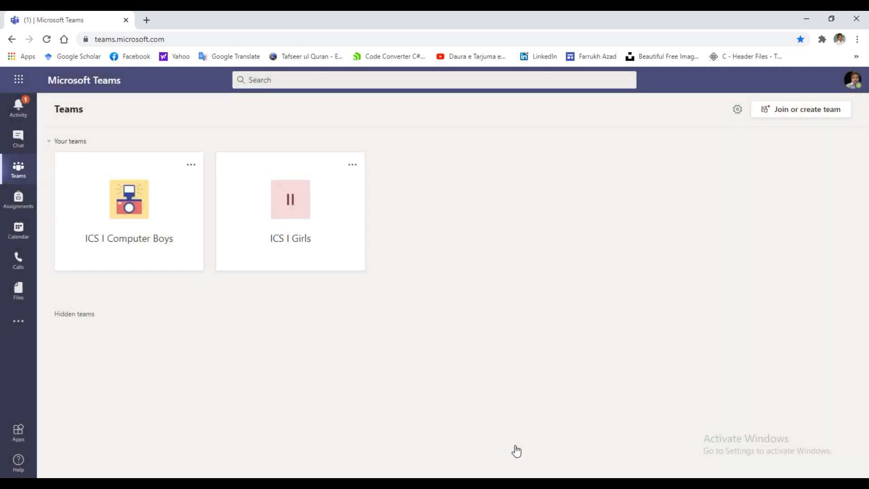
# View the shareable link to the ICS I Computer Boys team and close it without copying.
pyautogui.click(195, 168)
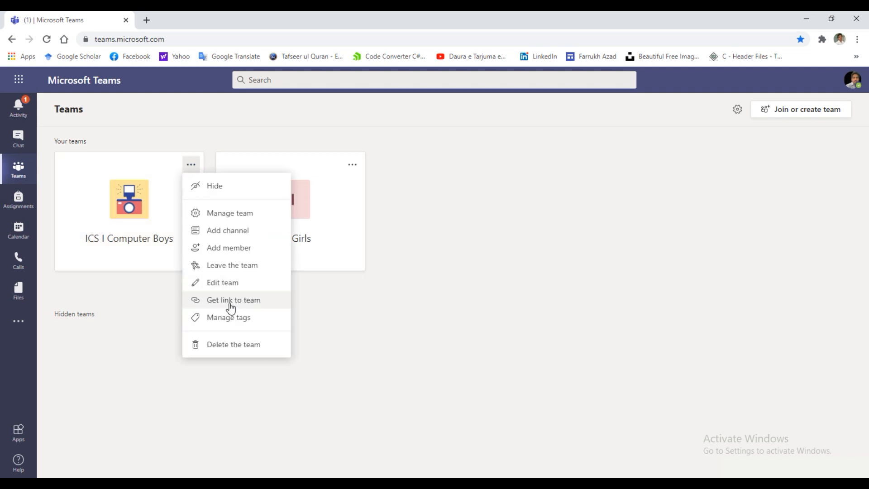
pyautogui.click(244, 302)
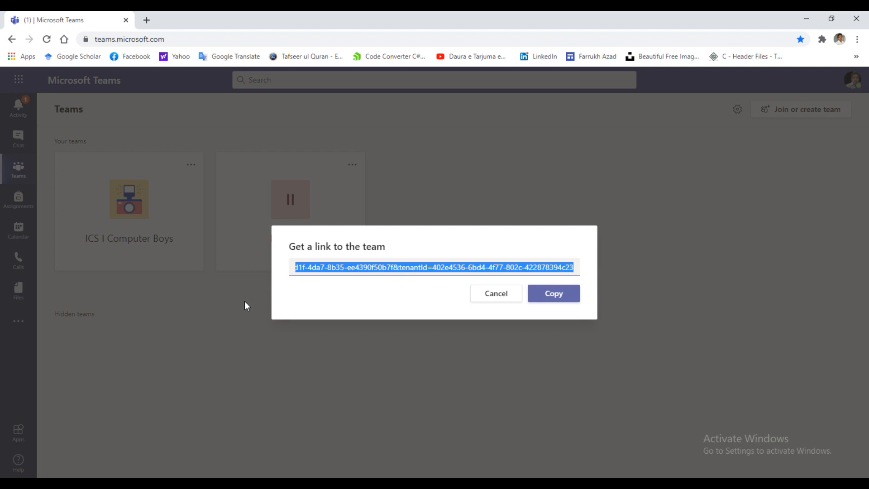
pyautogui.click(472, 271)
pyautogui.click(497, 268)
pyautogui.click(476, 268)
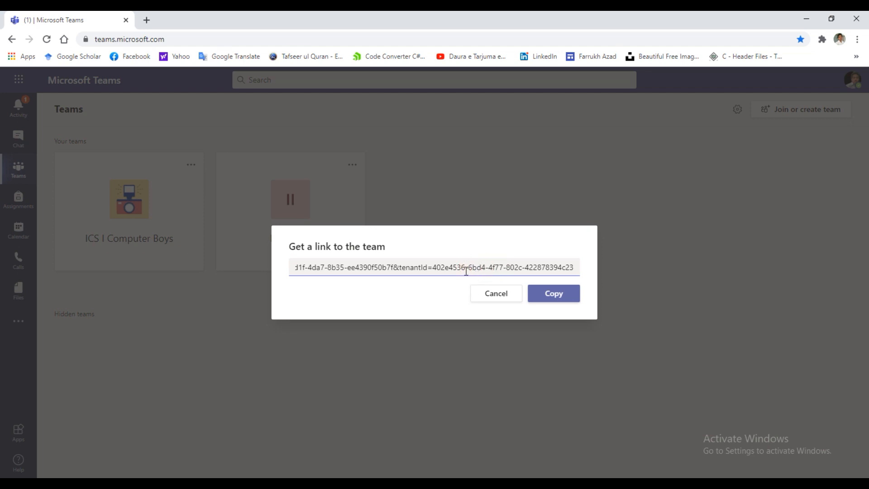
pyautogui.click(510, 297)
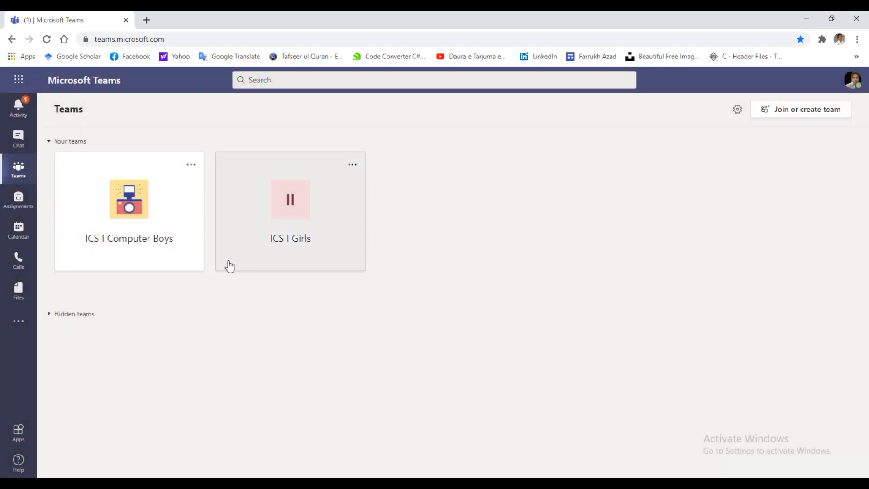
pyautogui.click(192, 166)
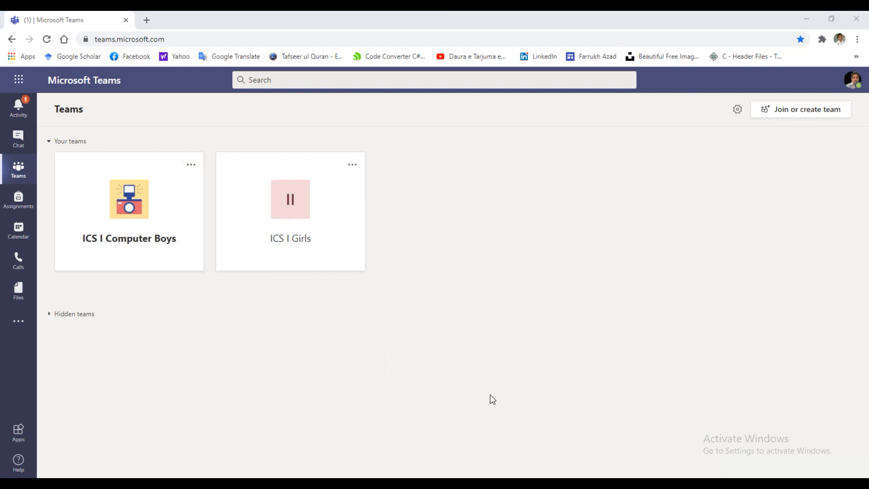
# Start a new assignment for the ICS I Computer Boys class.
pyautogui.click(18, 201)
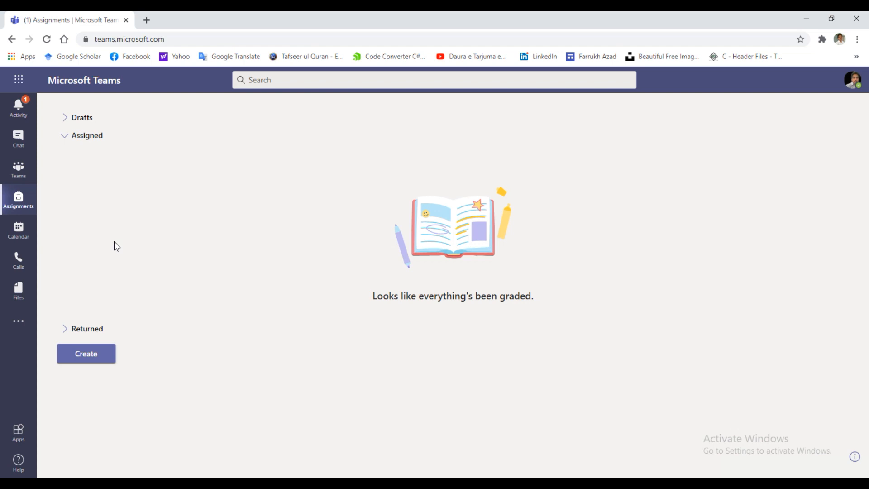
pyautogui.click(92, 355)
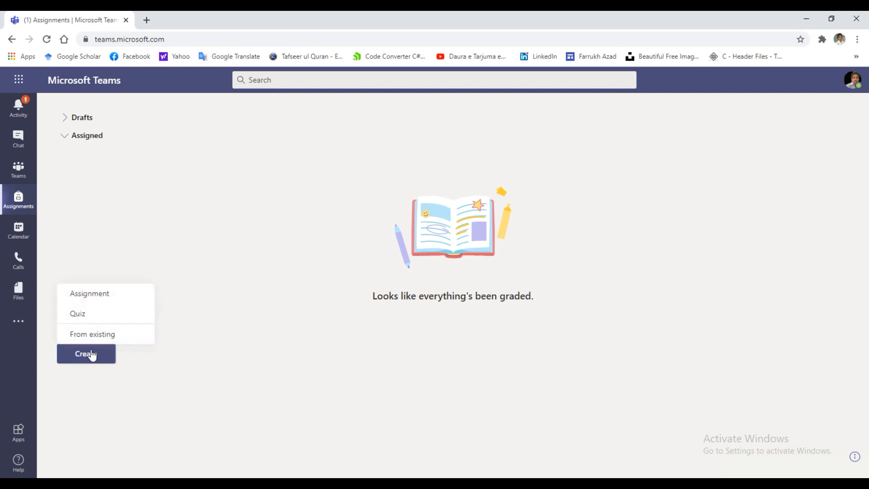
pyautogui.click(108, 295)
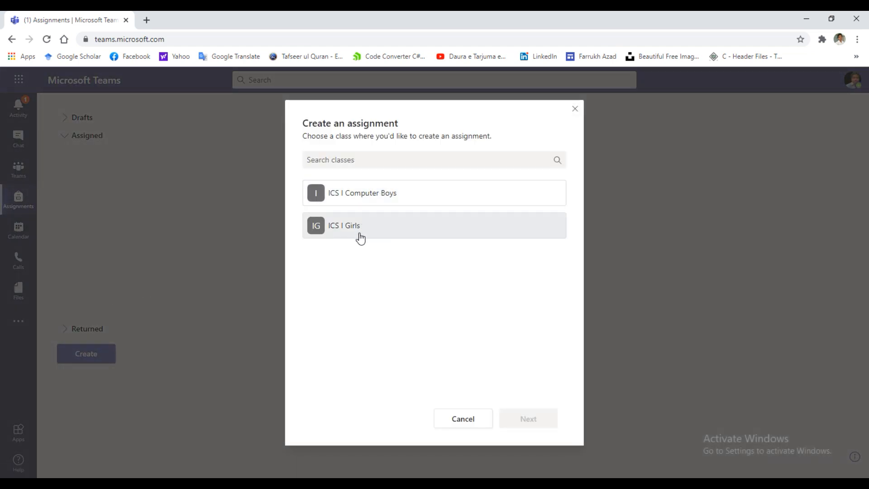
pyautogui.click(365, 199)
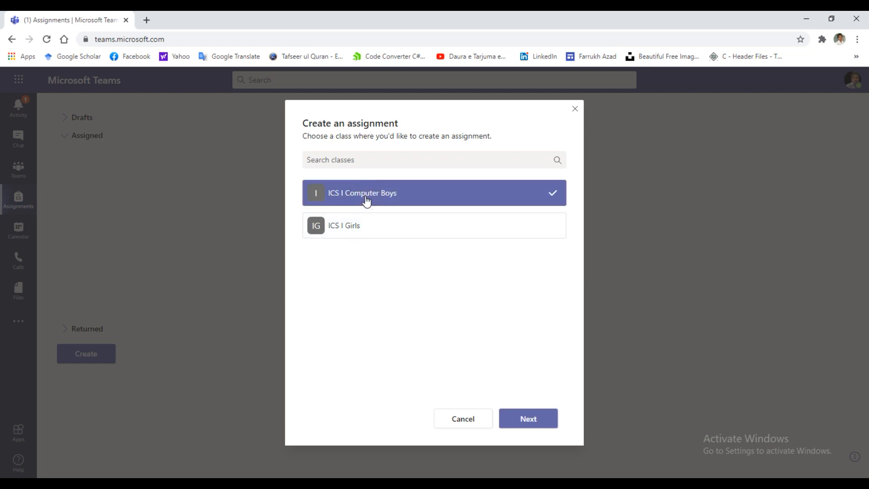
pyautogui.click(527, 416)
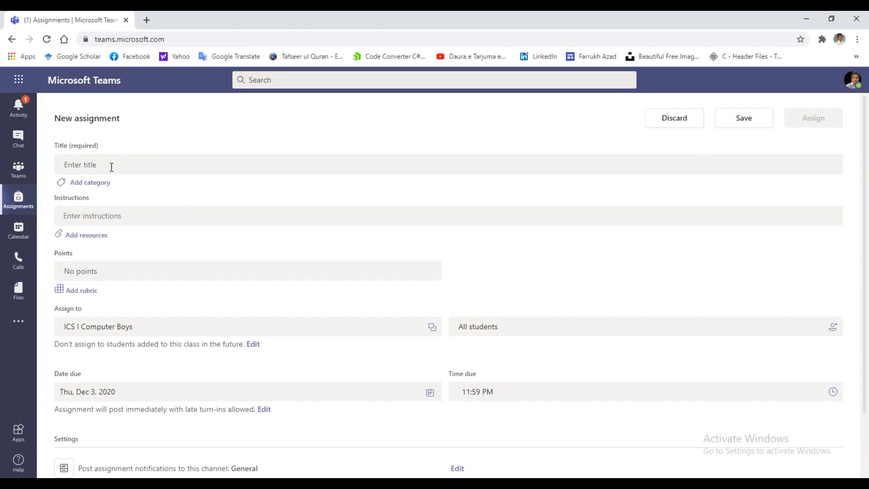
# Title the assignment "ICS I Assignment 1 (Input devices name)".
pyautogui.click(110, 165)
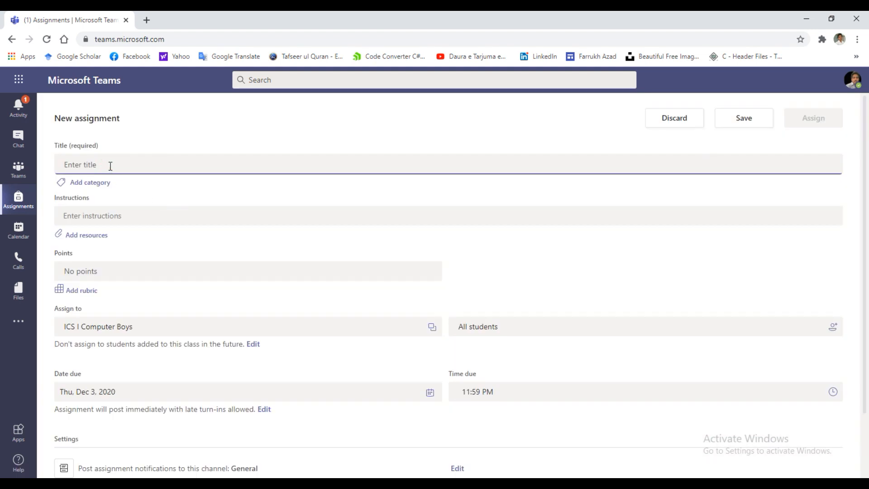
pyautogui.write('ICS I Assignment')
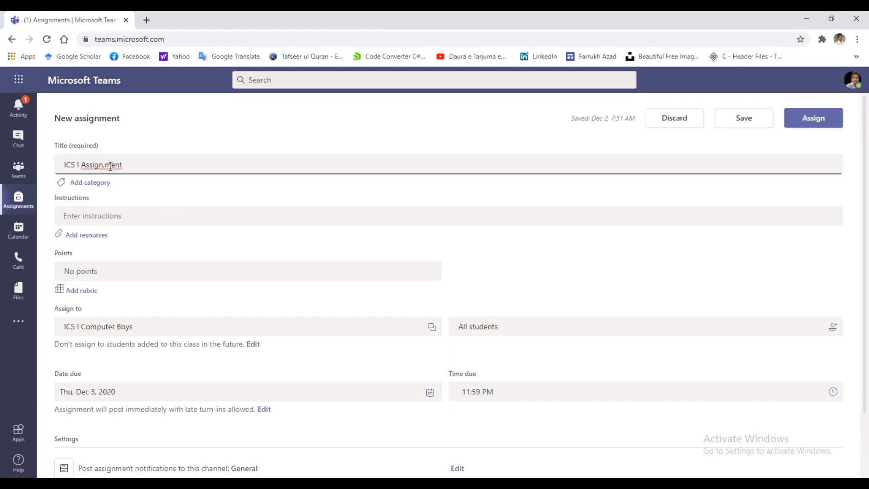
pyautogui.write(' 1 (Input devices name')
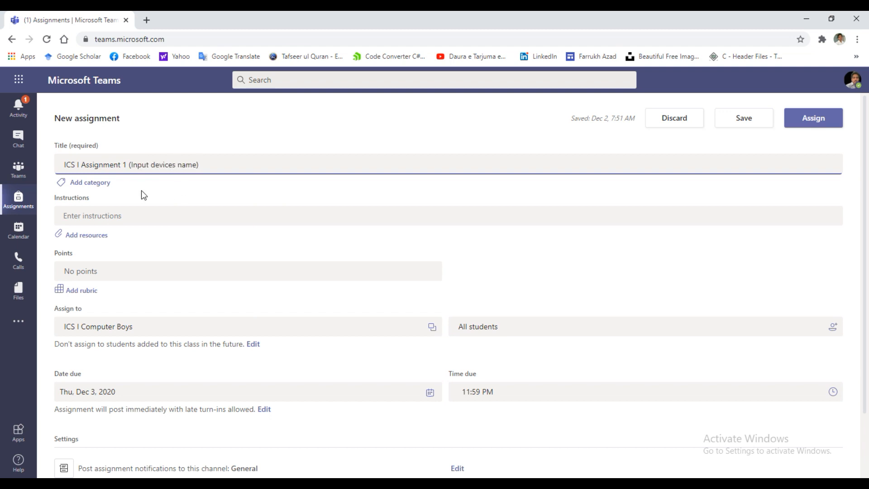
pyautogui.click(137, 190)
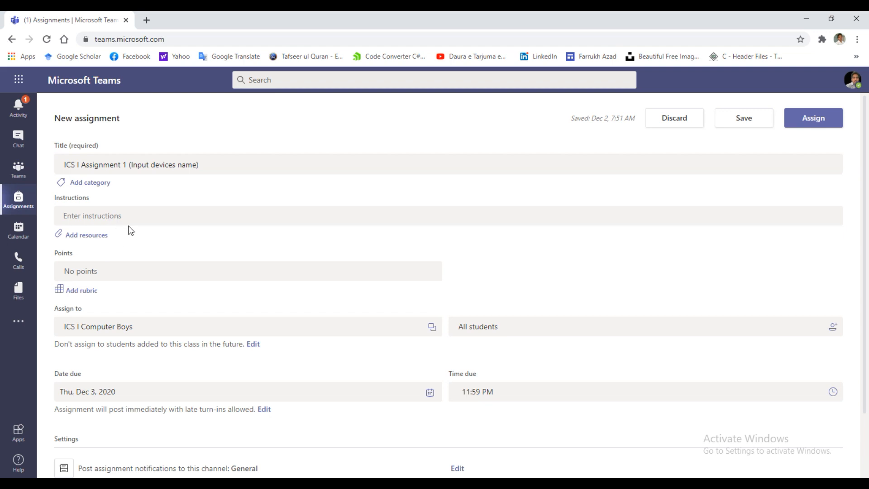
# Enter the instructions "Write down 10 input devices used in computer" and set the assignment's points to 10.
pyautogui.click(116, 221)
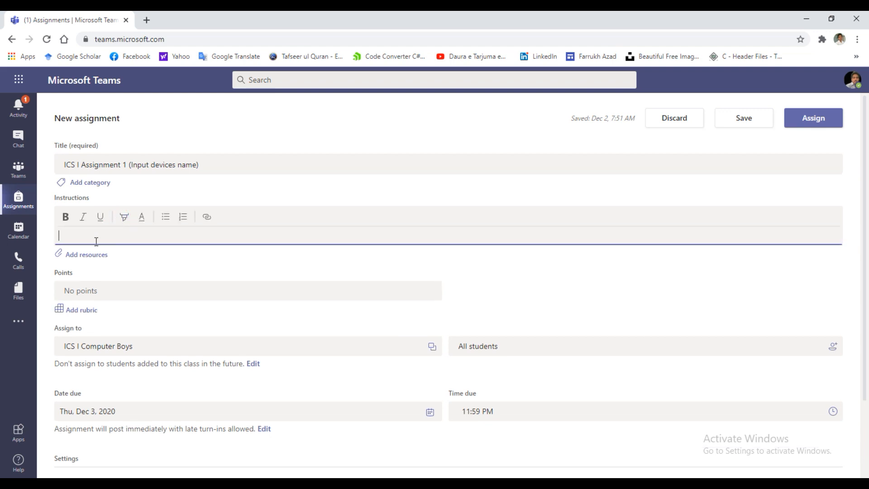
pyautogui.write('Write down 10 input devices used in computer')
pyautogui.click(109, 235)
pyautogui.click(109, 297)
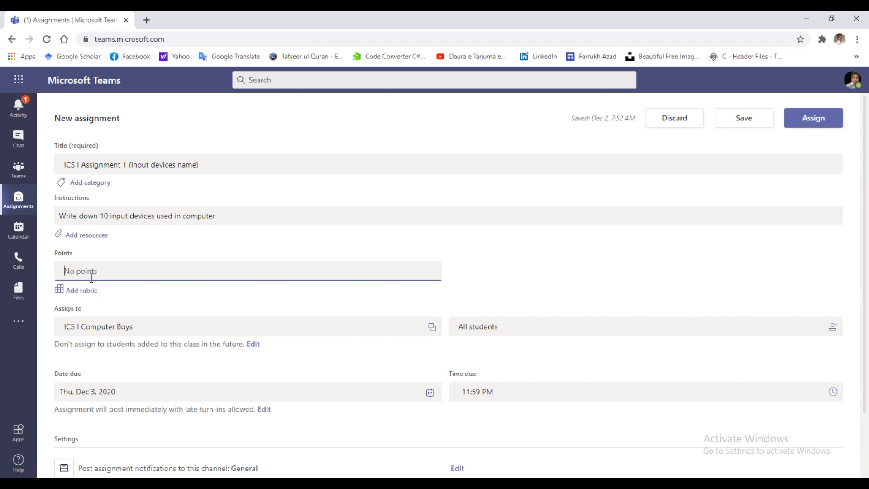
pyautogui.write('10')
# Review the assignment's class and student choices, keeping ICS I Computer Boys and all students.
pyautogui.click(157, 330)
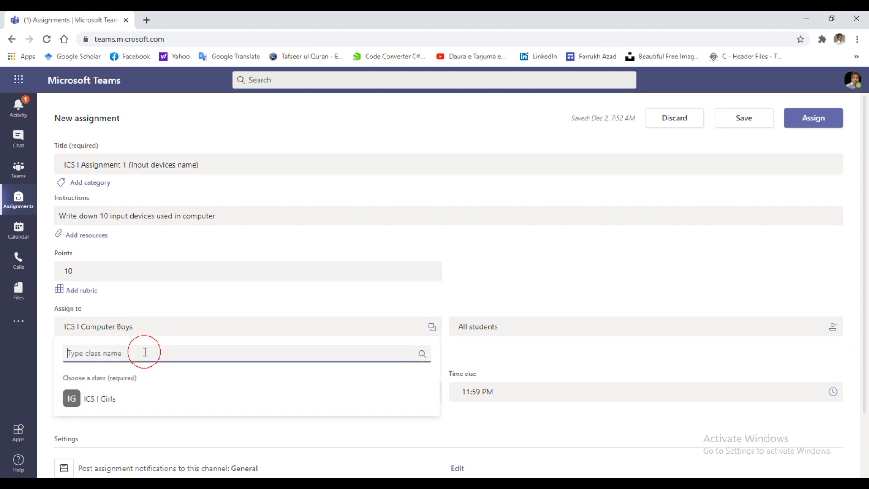
pyautogui.click(157, 328)
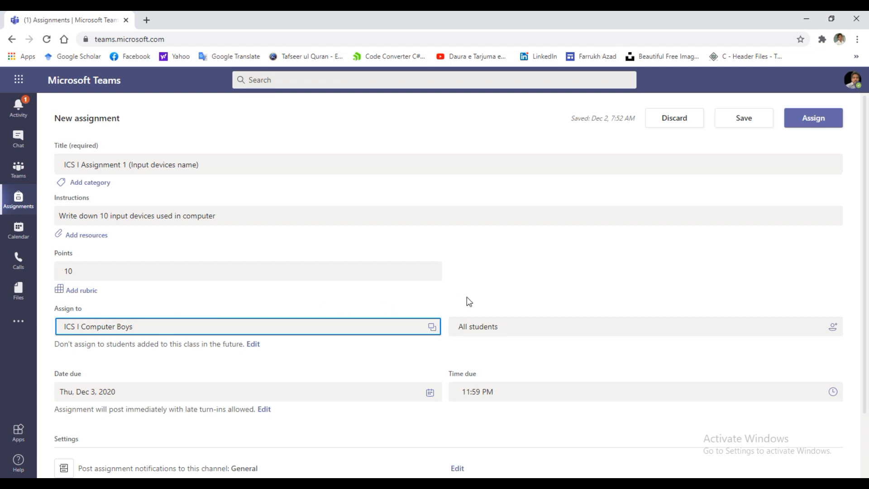
pyautogui.click(478, 329)
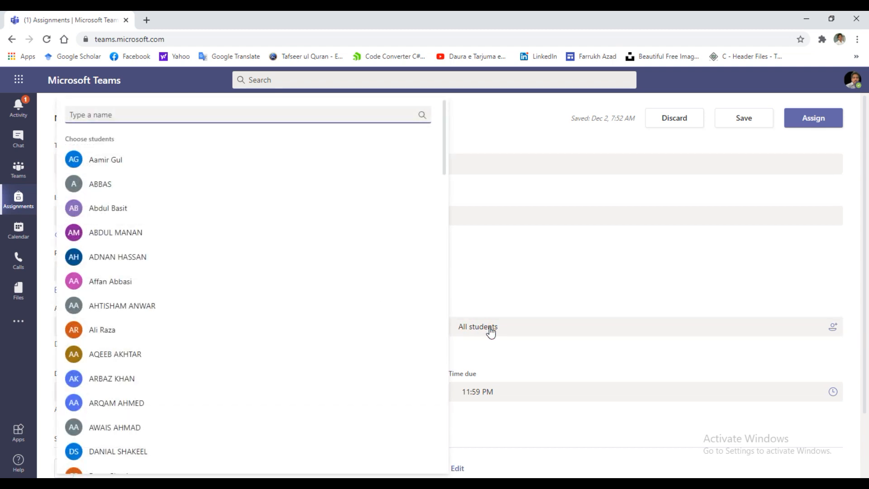
pyautogui.moveTo(442, 136)
pyautogui.mouseDown()
pyautogui.moveTo(437, 297)
pyautogui.moveTo(446, 438)
pyautogui.moveTo(446, 137)
pyautogui.mouseUp()
pyautogui.click(547, 274)
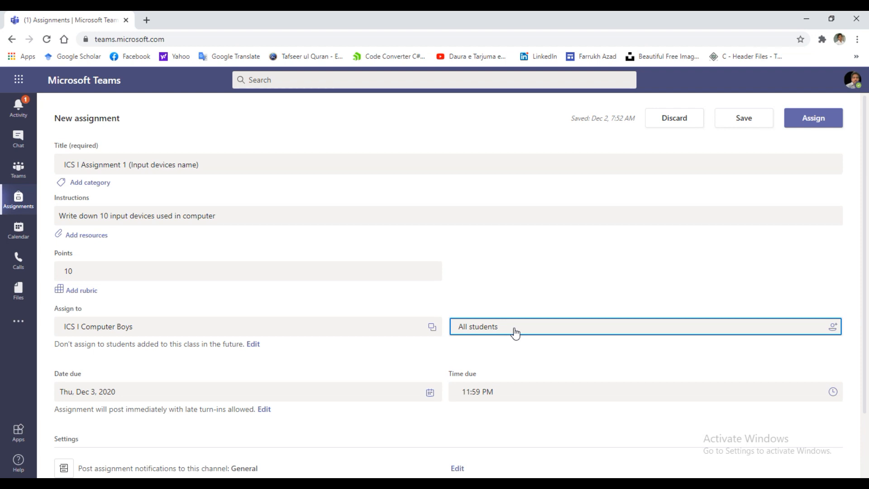
# Set the assignment's due date to Mon, Dec 7, 2020 at 10:00 PM and assign it.
pyautogui.click(104, 392)
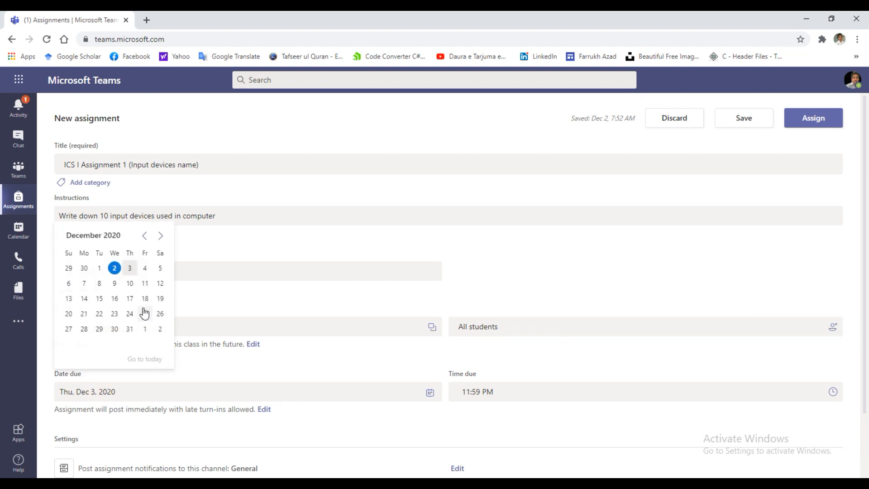
pyautogui.click(84, 283)
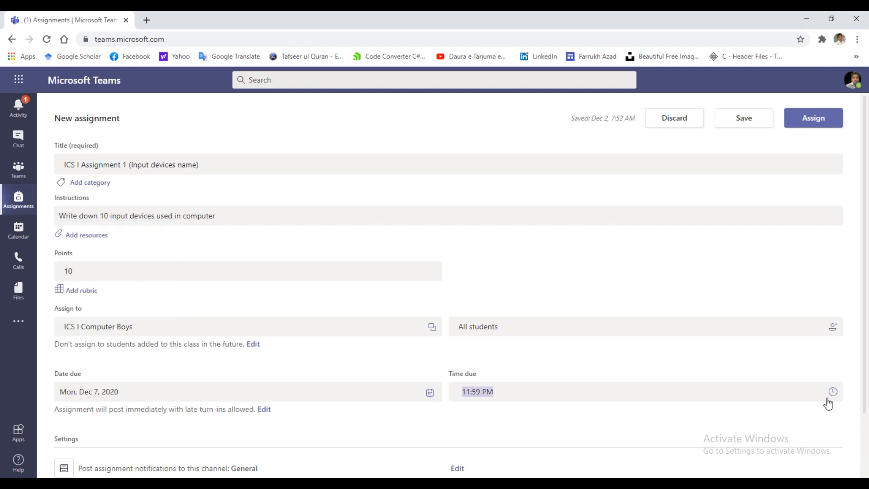
pyautogui.click(832, 395)
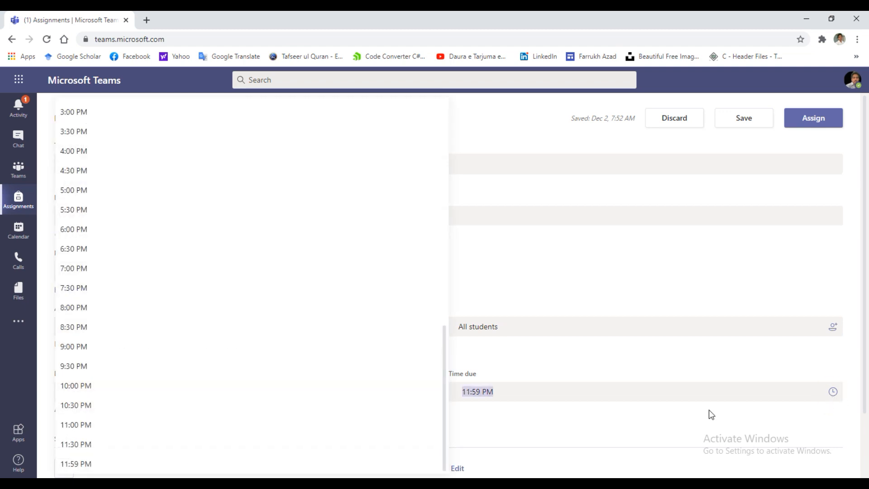
pyautogui.click(89, 389)
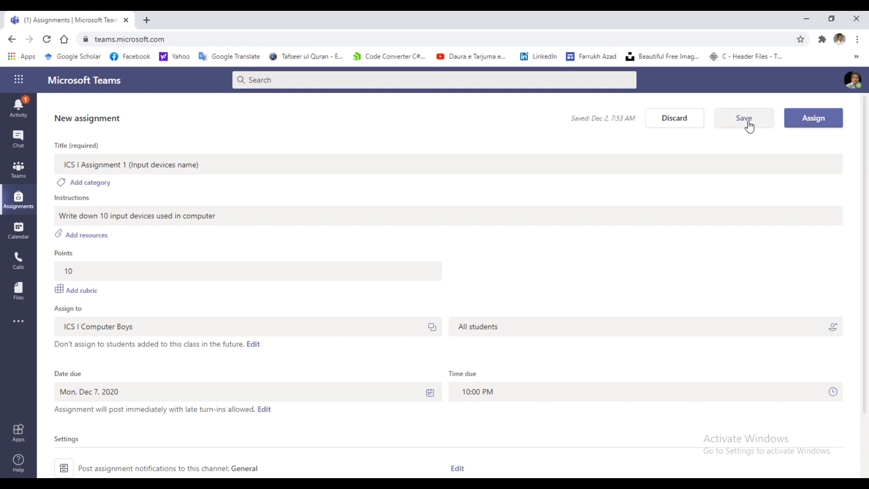
pyautogui.click(810, 118)
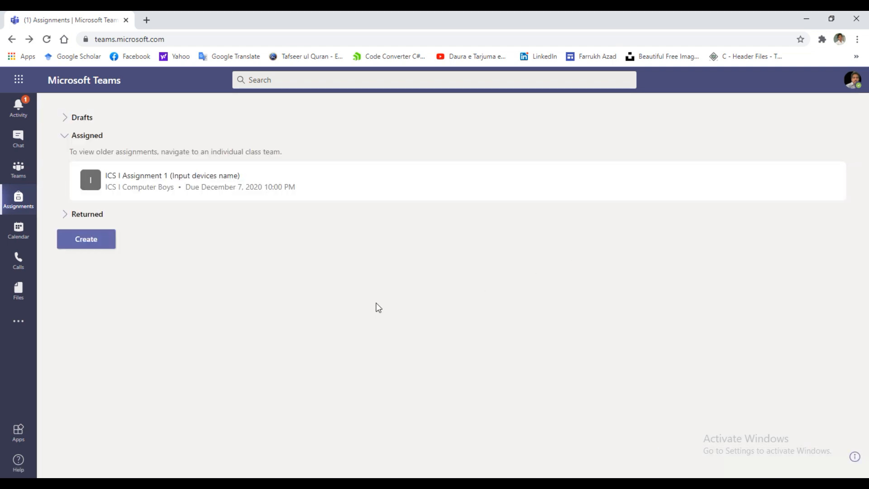
# Start a quiz assignment for the ICS I Girls class and create a new quiz in Microsoft Forms.
pyautogui.click(120, 303)
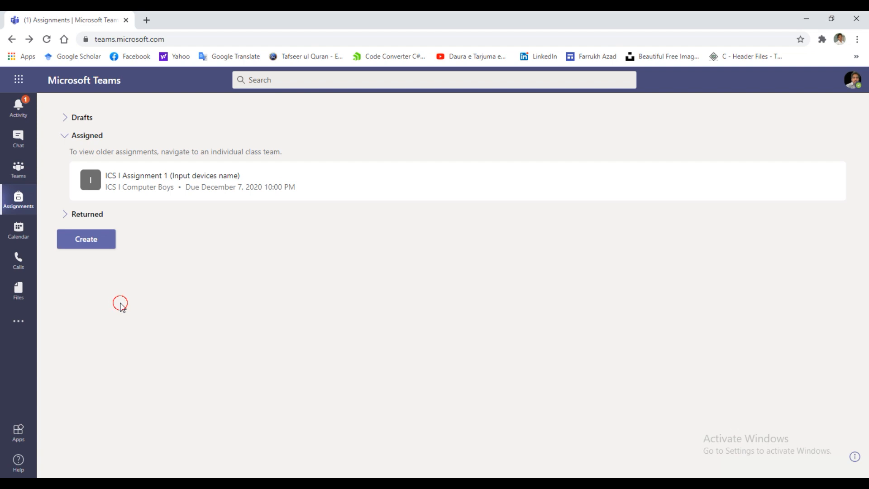
pyautogui.click(91, 248)
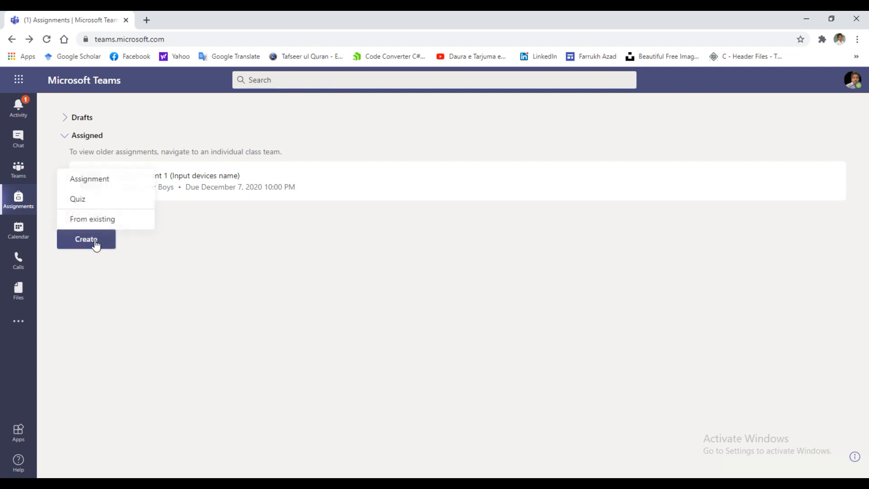
pyautogui.click(82, 200)
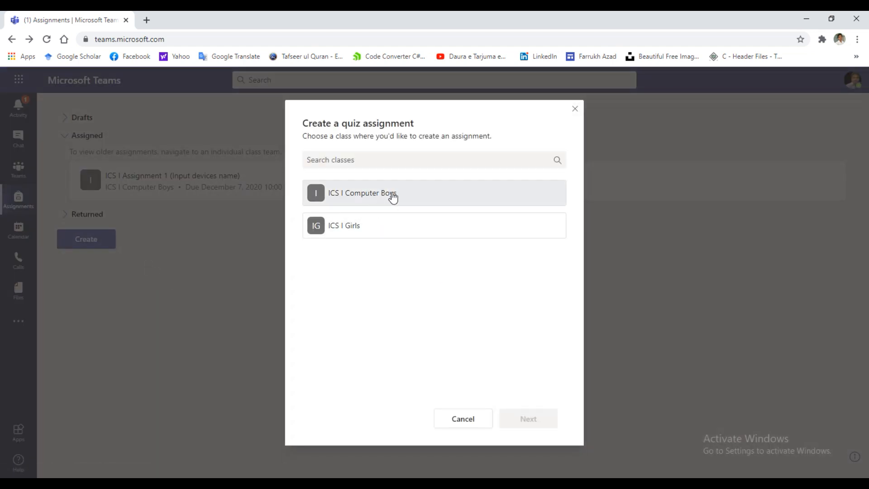
pyautogui.click(348, 226)
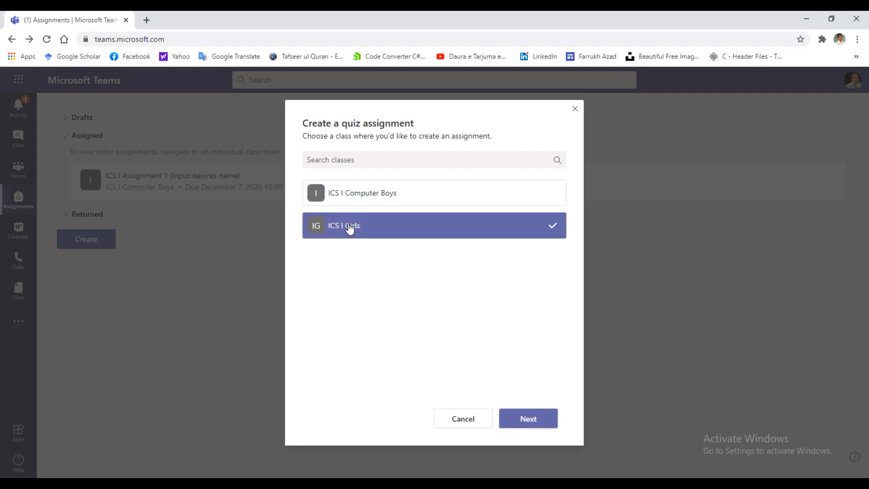
pyautogui.click(525, 417)
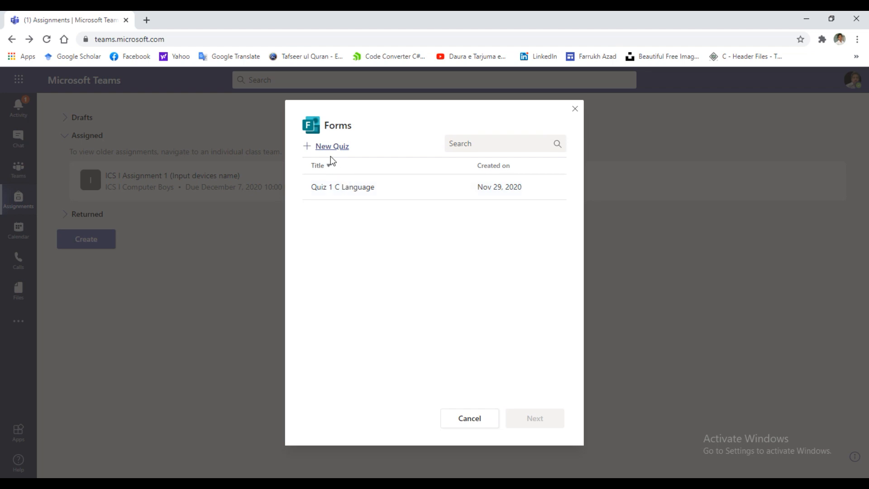
pyautogui.click(339, 167)
pyautogui.click(340, 168)
pyautogui.click(351, 147)
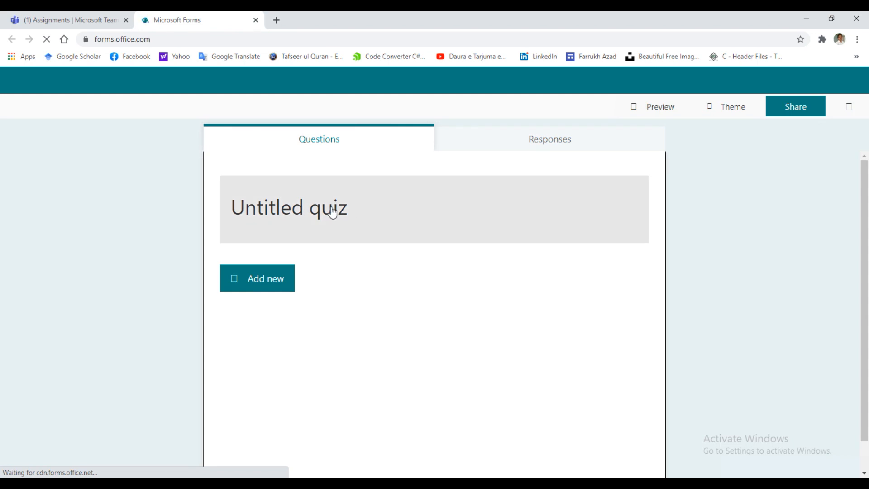
# Title the new quiz "Quiz 1" and enter the description "1st Quiz".
pyautogui.click(331, 211)
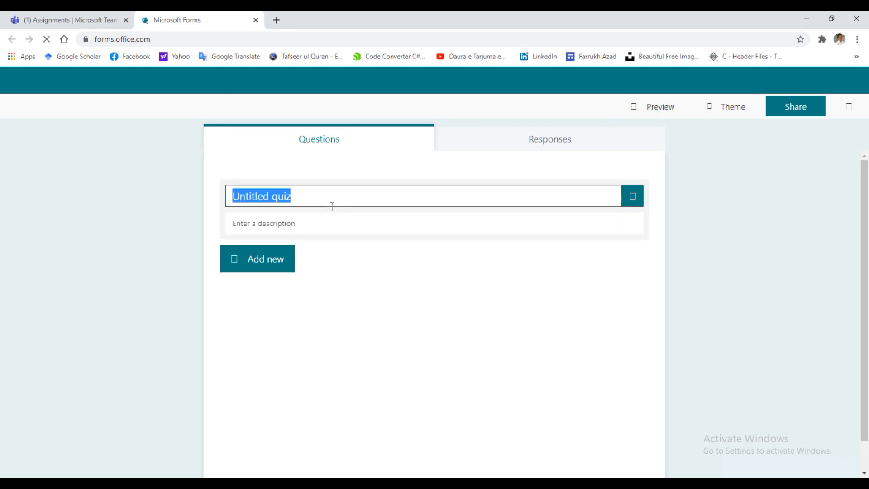
pyautogui.write('Quiz 1')
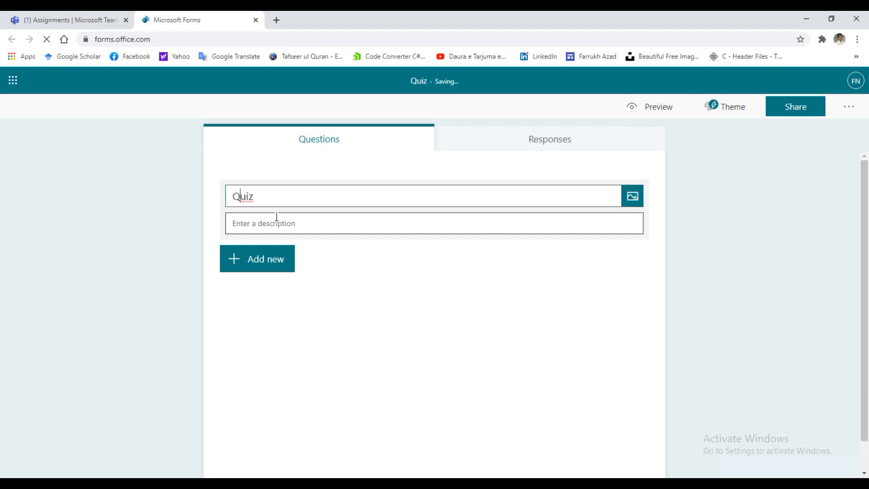
pyautogui.click(270, 227)
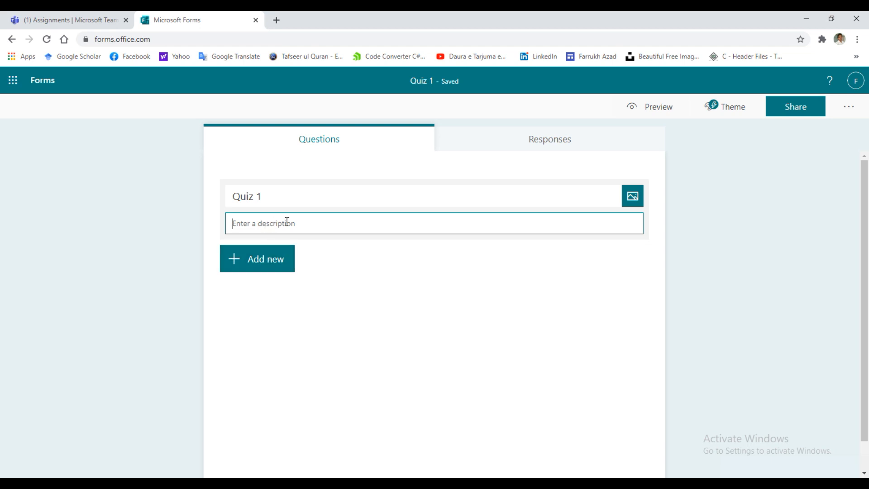
pyautogui.write('1st Quiz')
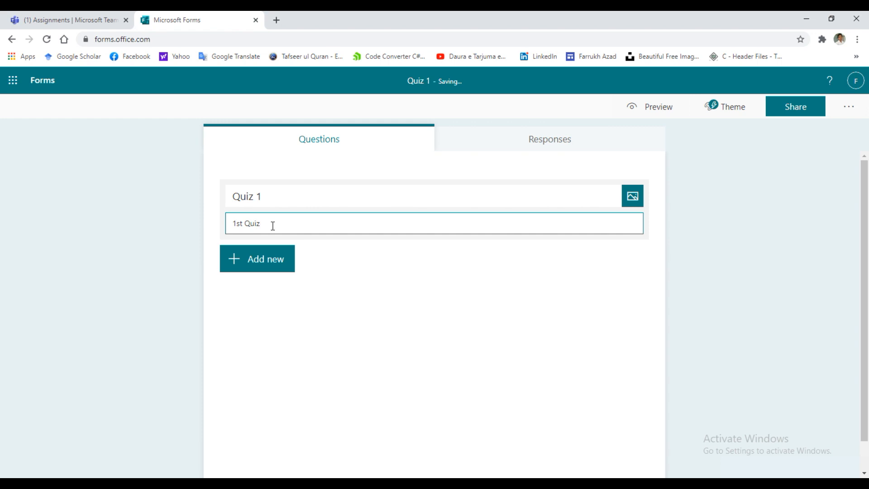
# Add a choice question "Input devices are" with the options Keyboard, Printer, CD and DVD.
pyautogui.click(276, 264)
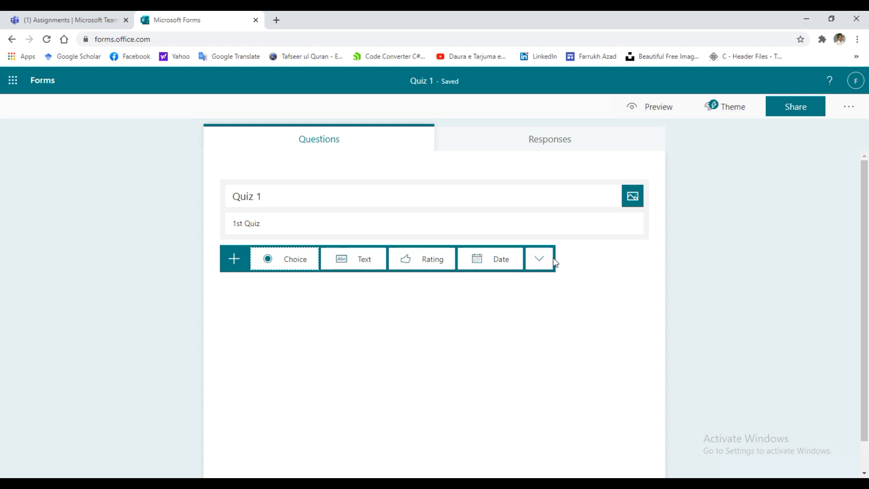
pyautogui.click(284, 265)
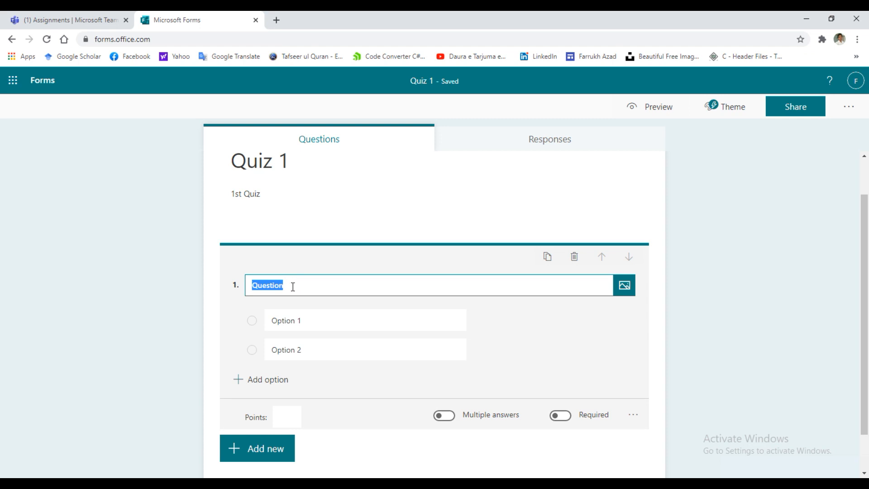
pyautogui.write('Input')
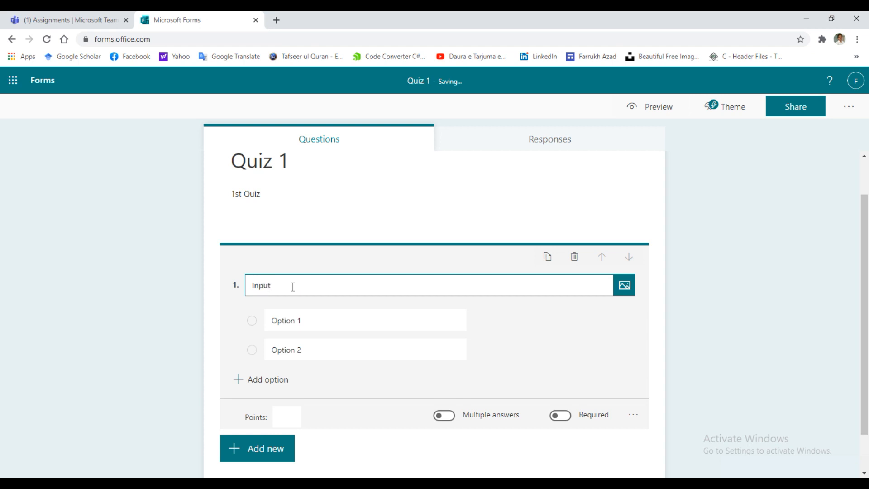
pyautogui.write(' devices are')
pyautogui.click(295, 321)
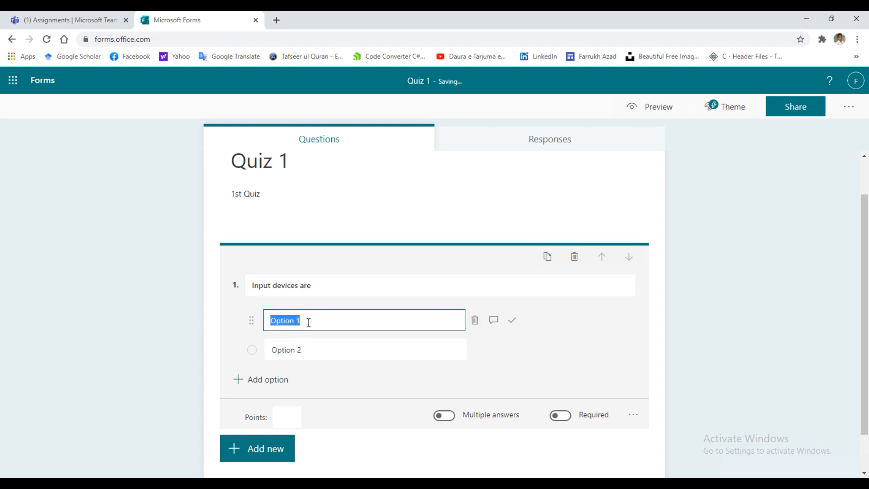
pyautogui.write('Keyboard')
pyautogui.click(299, 356)
pyautogui.write('Printer')
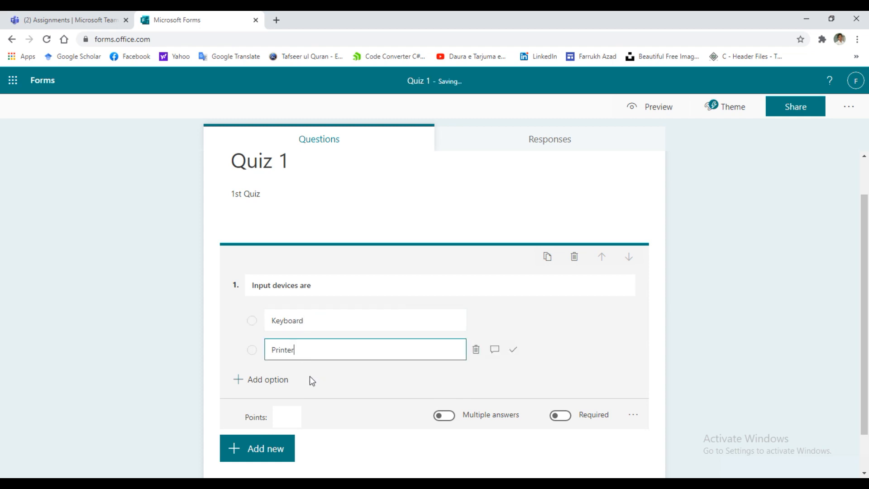
pyautogui.click(268, 379)
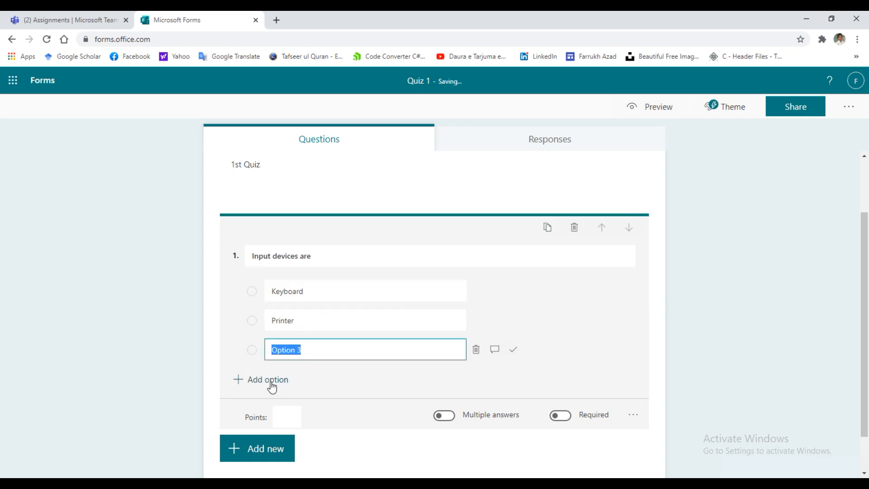
pyautogui.write('CD')
pyautogui.click(271, 382)
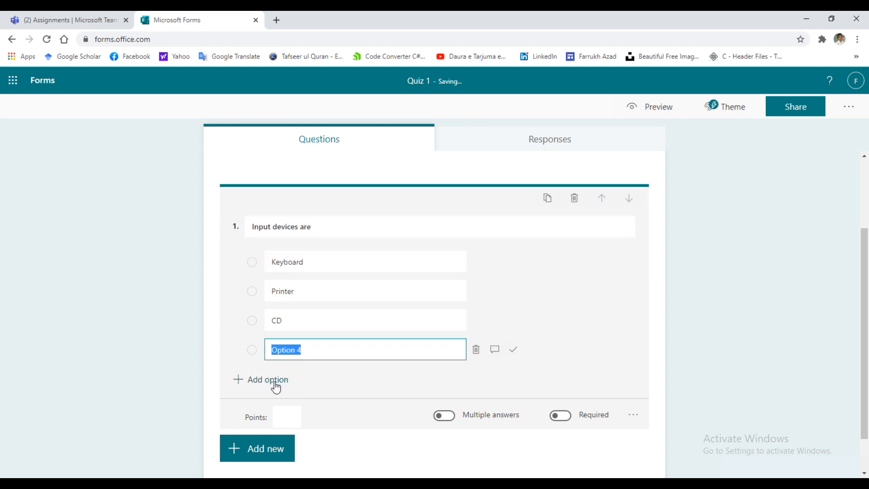
pyautogui.write('DVD')
# Add a second choice question "Output devices is" with the options Mouse, DVD and Printer.
pyautogui.click(273, 449)
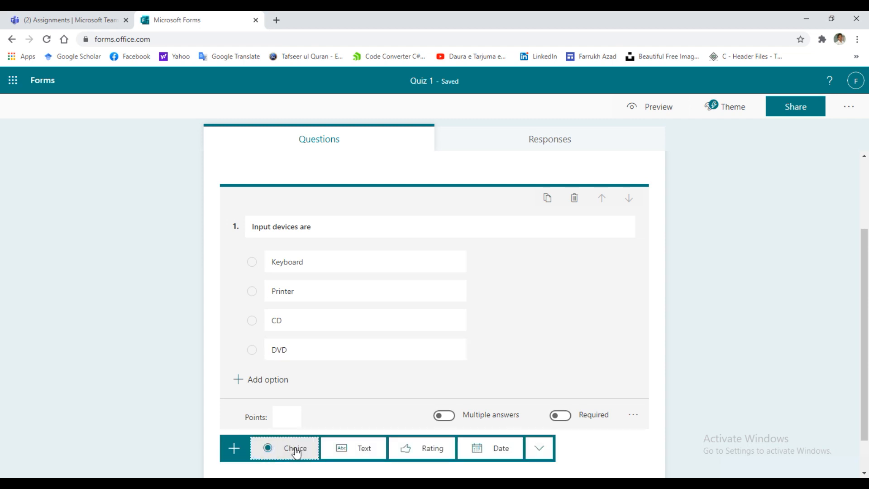
pyautogui.click(295, 451)
pyautogui.write('Ou')
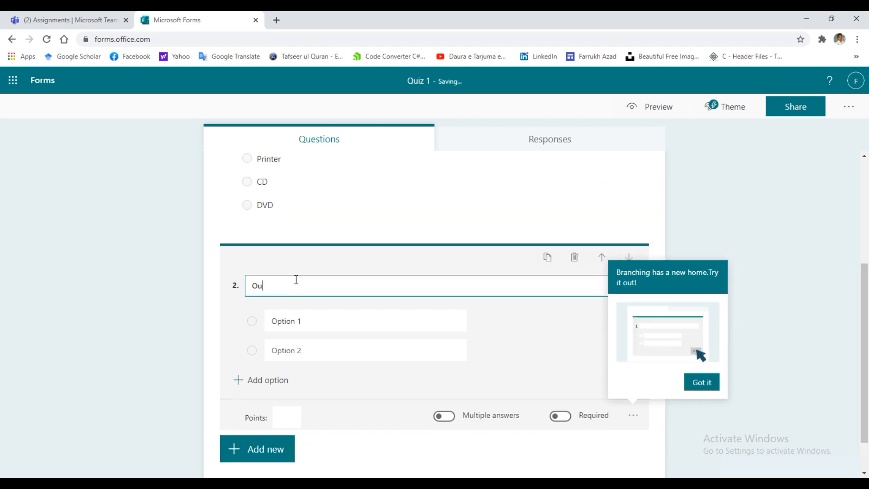
pyautogui.write('tput devices is')
pyautogui.click(292, 320)
pyautogui.write('Mouse')
pyautogui.click(288, 349)
pyautogui.write('DVD')
pyautogui.press('Return')
pyautogui.write('Printer')
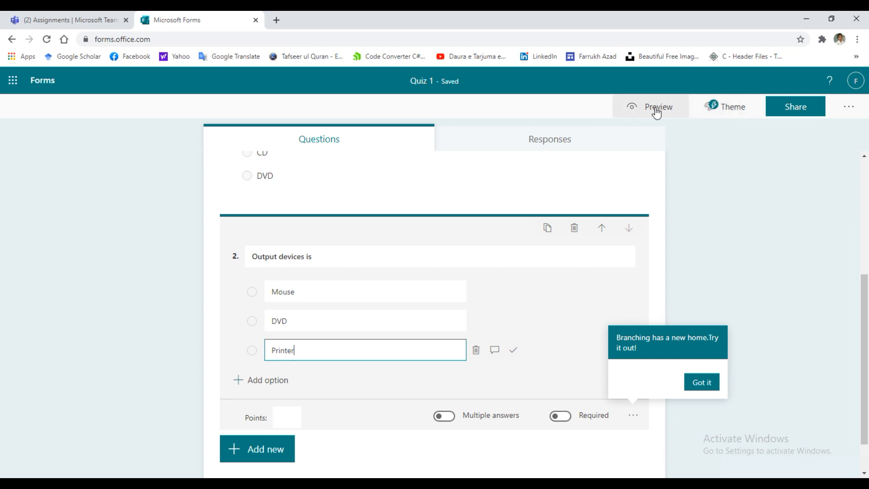
# Review the quiz's sharing choices, keeping responses limited to people in the organization, and look through its additional form options.
pyautogui.click(792, 113)
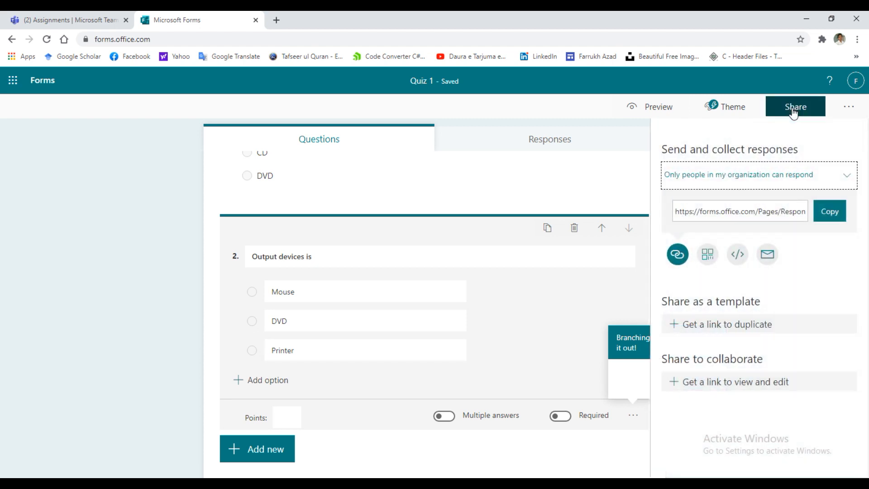
pyautogui.click(761, 179)
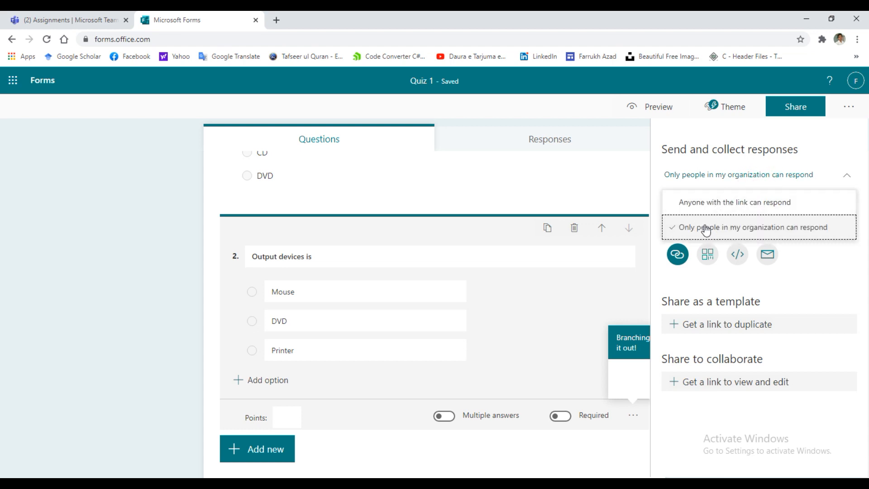
pyautogui.click(742, 231)
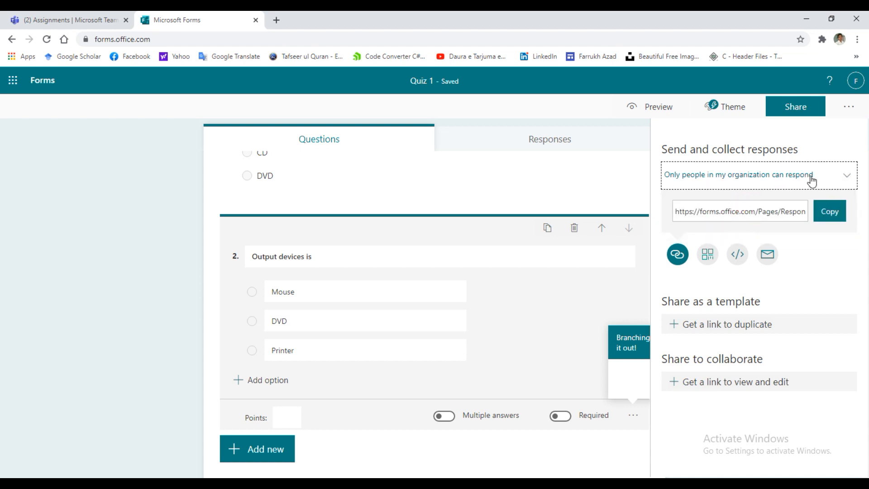
pyautogui.click(807, 109)
pyautogui.click(848, 107)
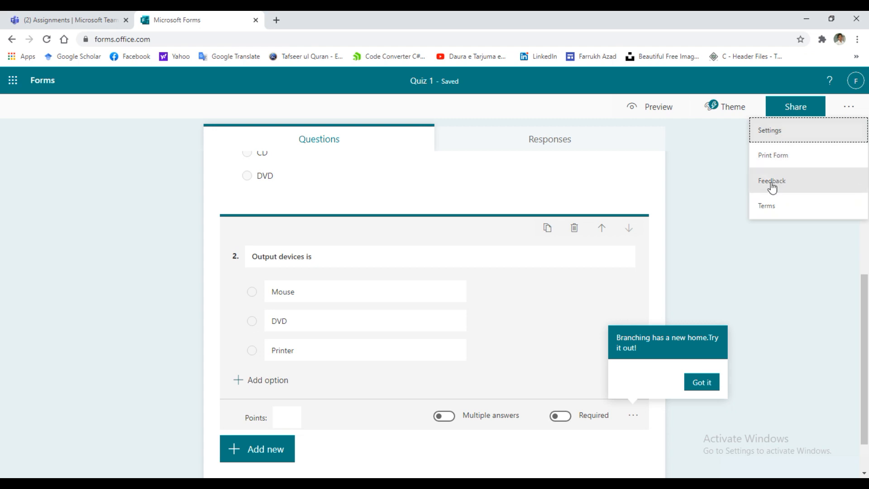
pyautogui.click(768, 235)
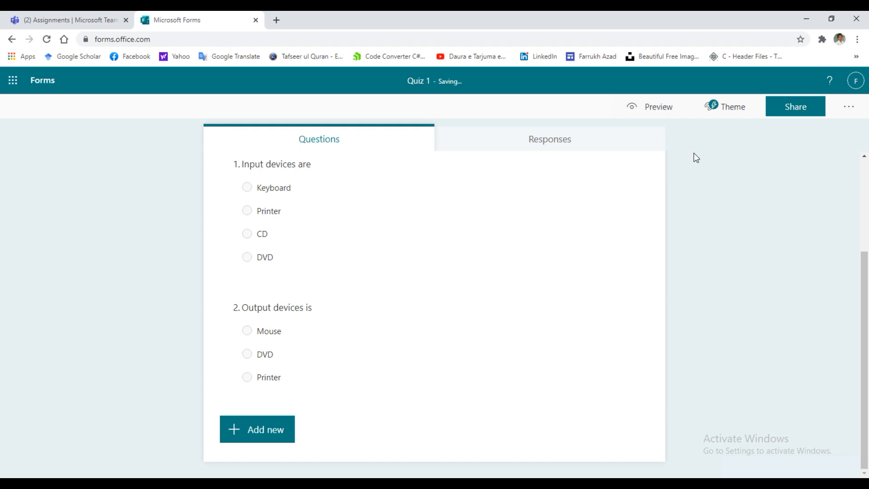
# Preview Quiz 1 in the computer and mobile layouts and return to the editor.
pyautogui.click(666, 113)
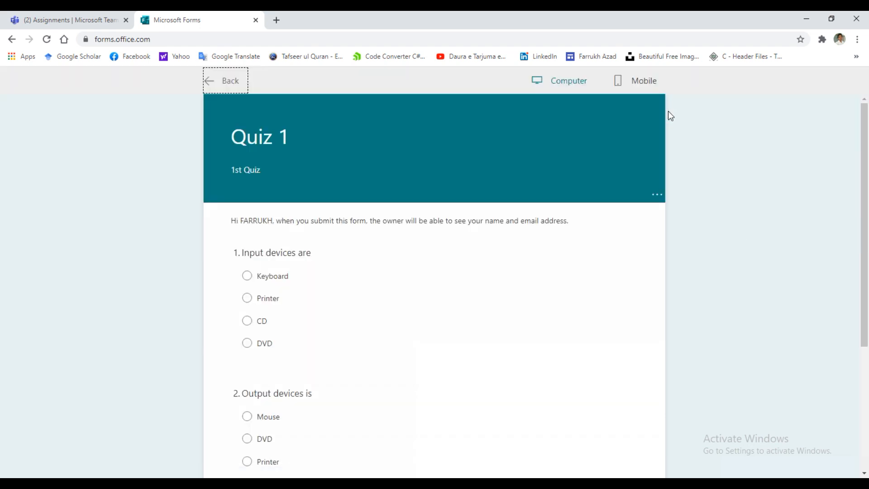
pyautogui.moveTo(863, 136)
pyautogui.mouseDown()
pyautogui.moveTo(865, 245)
pyautogui.moveTo(854, 135)
pyautogui.mouseUp()
pyautogui.click(639, 81)
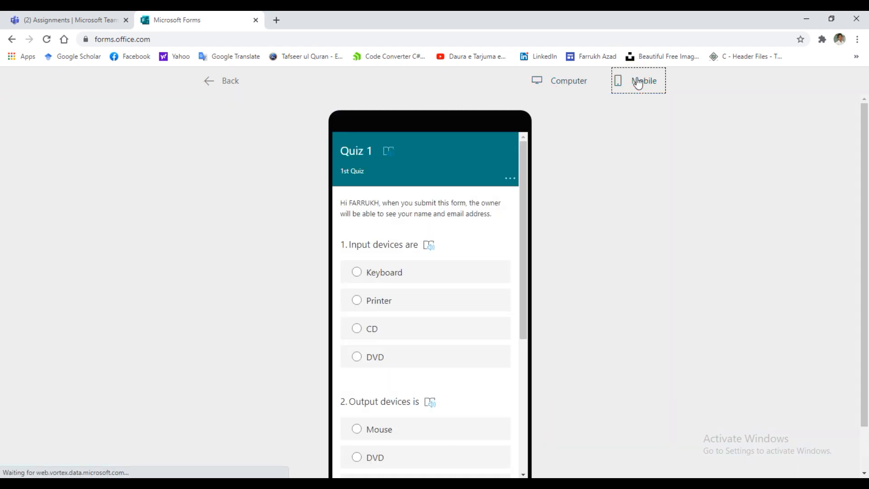
pyautogui.click(574, 84)
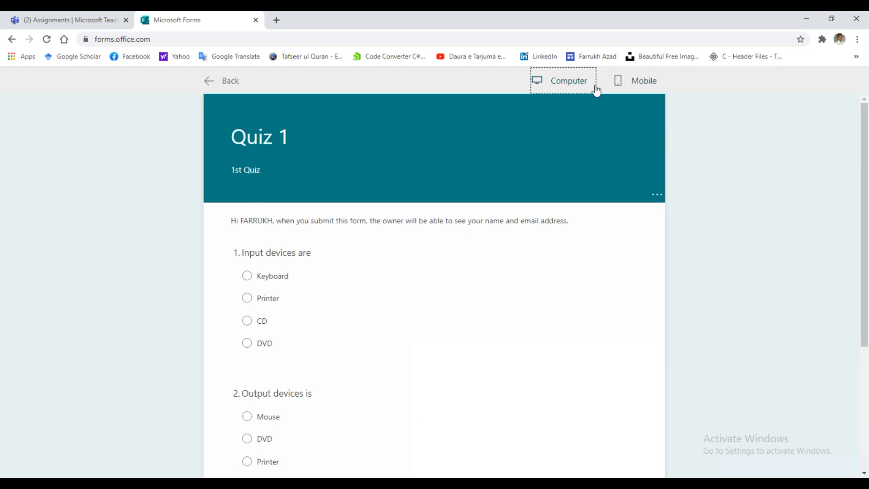
pyautogui.click(230, 80)
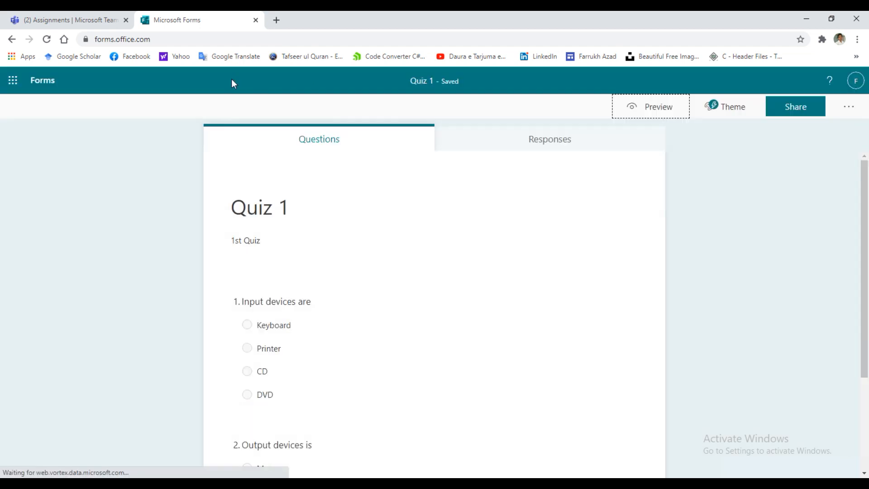
# Look over the quiz's sharing options again and examine its response summary, including the average completion time.
pyautogui.click(790, 109)
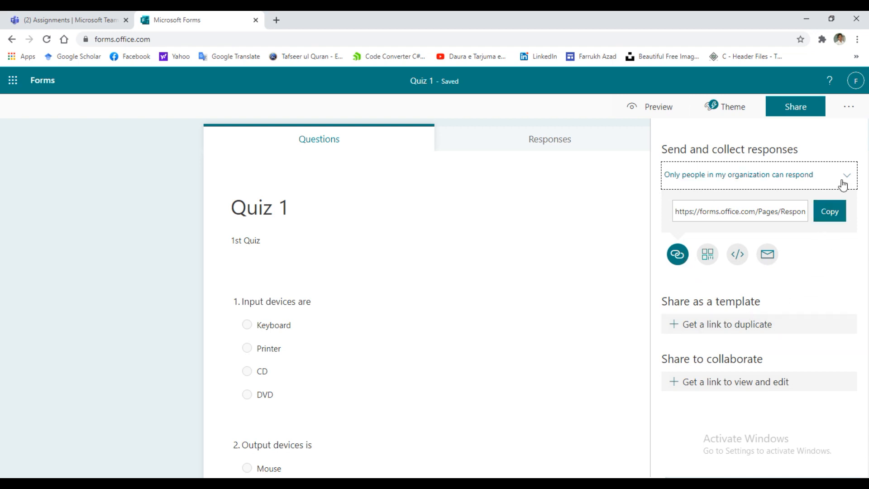
pyautogui.click(795, 108)
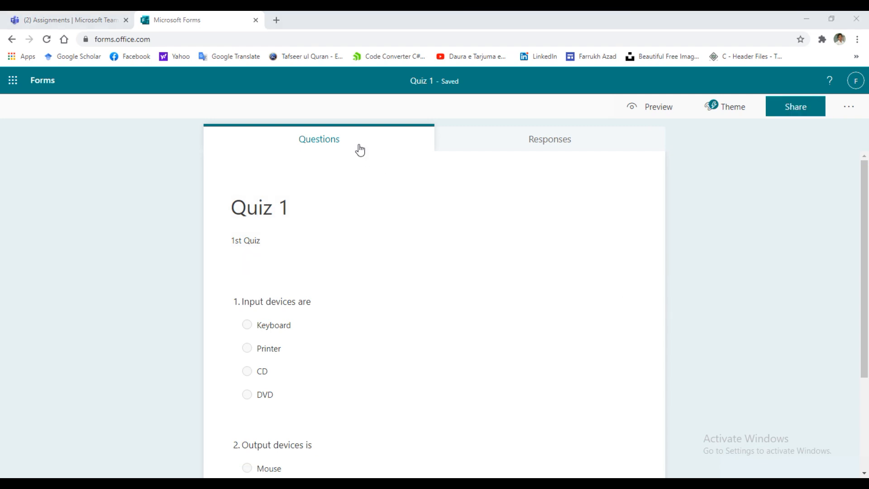
pyautogui.click(332, 142)
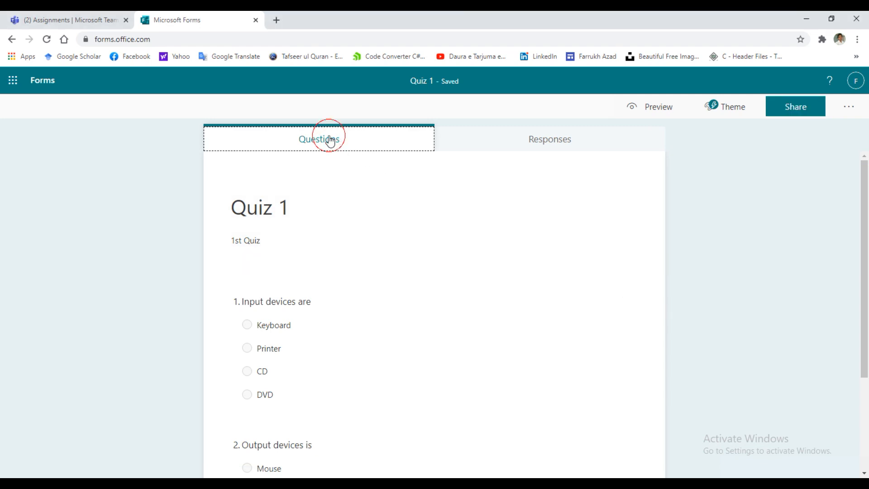
pyautogui.click(528, 143)
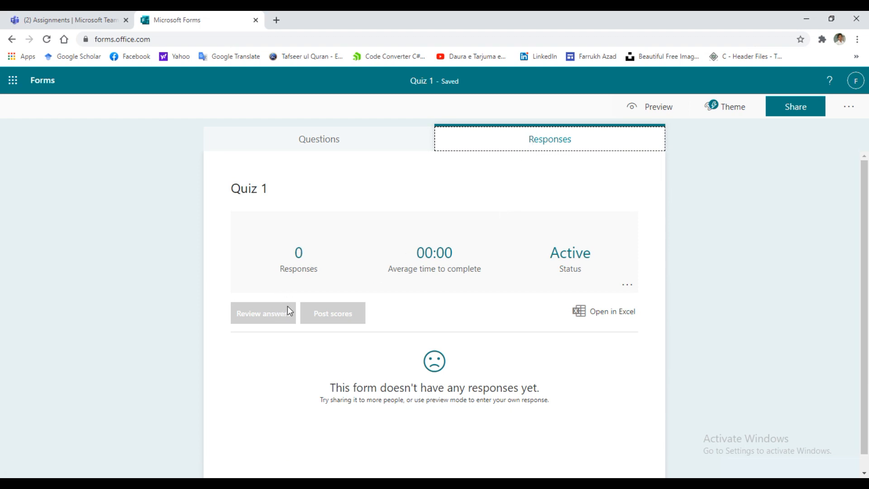
pyautogui.doubleClick(428, 270)
pyautogui.moveTo(422, 268); pyautogui.dragTo(482, 269)
pyautogui.click(469, 269)
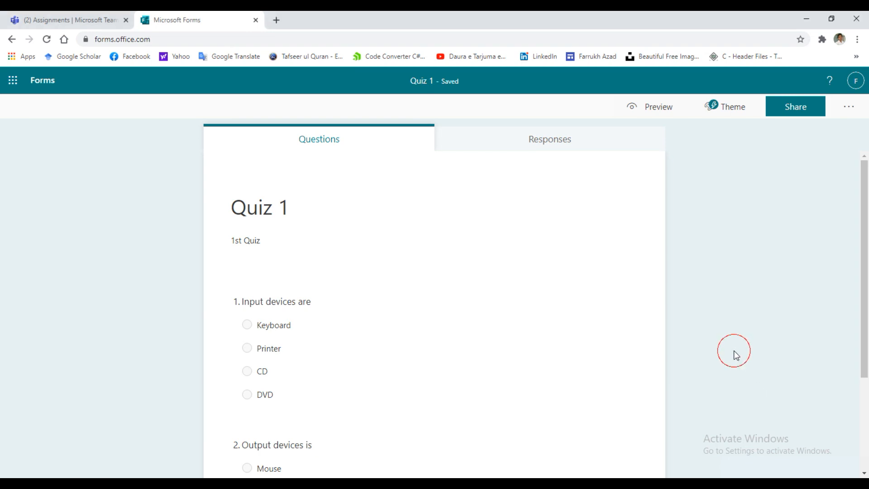
# Switch to Microsoft Teams and start a quiz assignment for the ICS I Girls class.
pyautogui.click(79, 21)
pyautogui.click(99, 243)
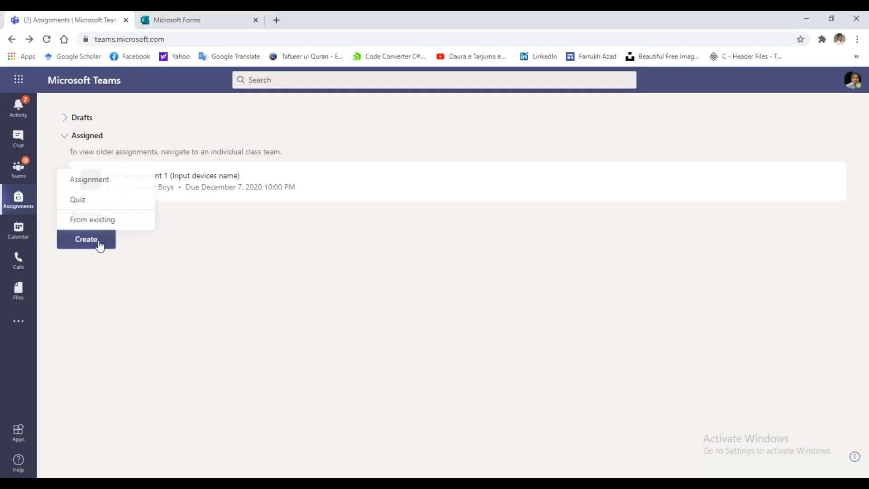
pyautogui.click(88, 200)
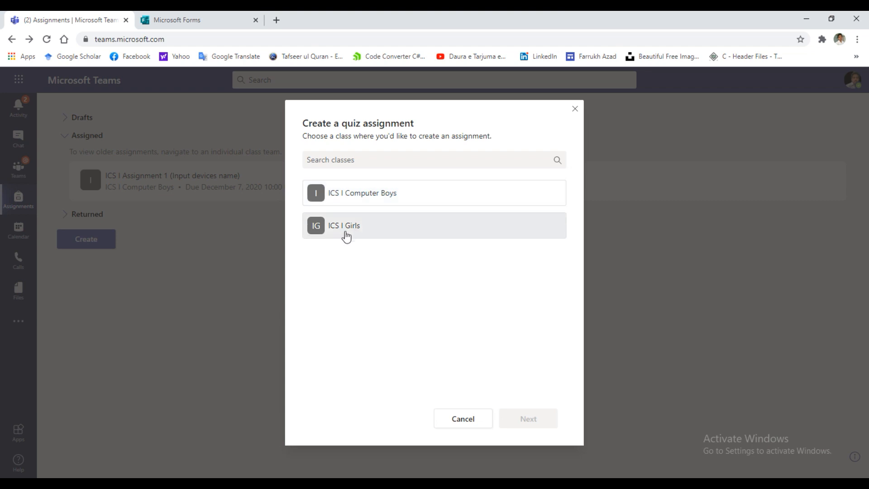
pyautogui.click(349, 232)
pyautogui.click(525, 418)
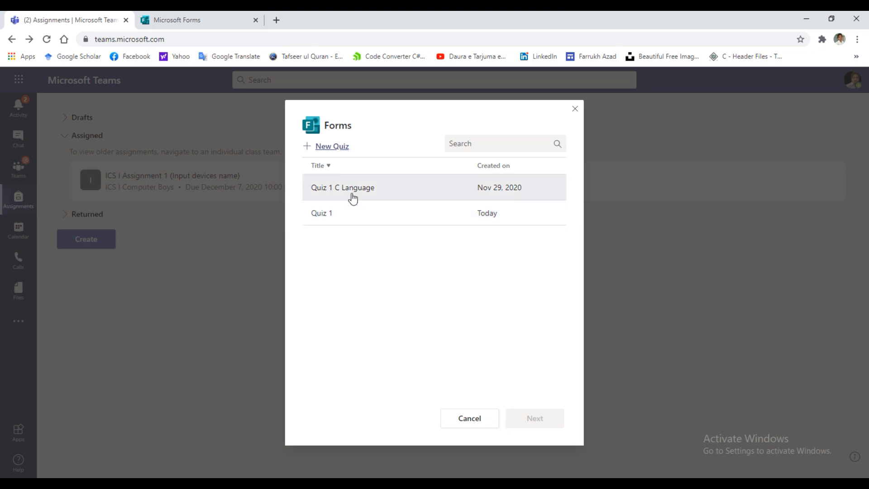
# Attach the Quiz 1 form to the assignment and save it as a draft.
pyautogui.click(323, 220)
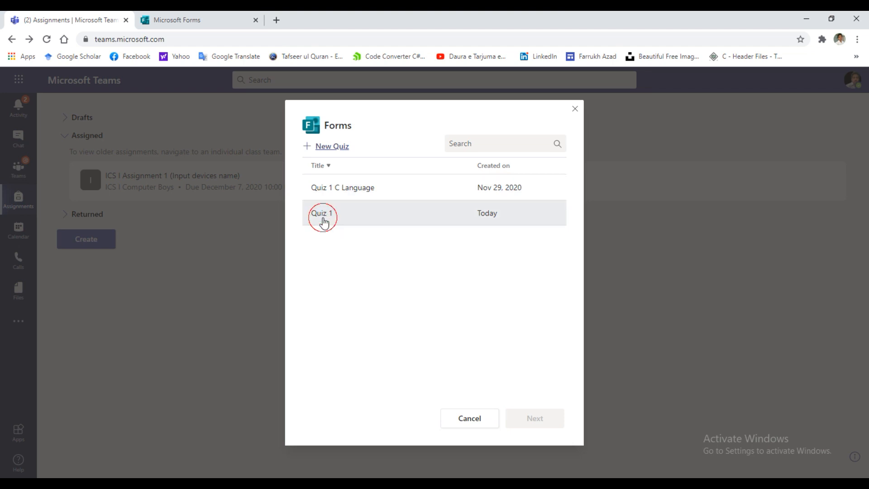
pyautogui.click(529, 422)
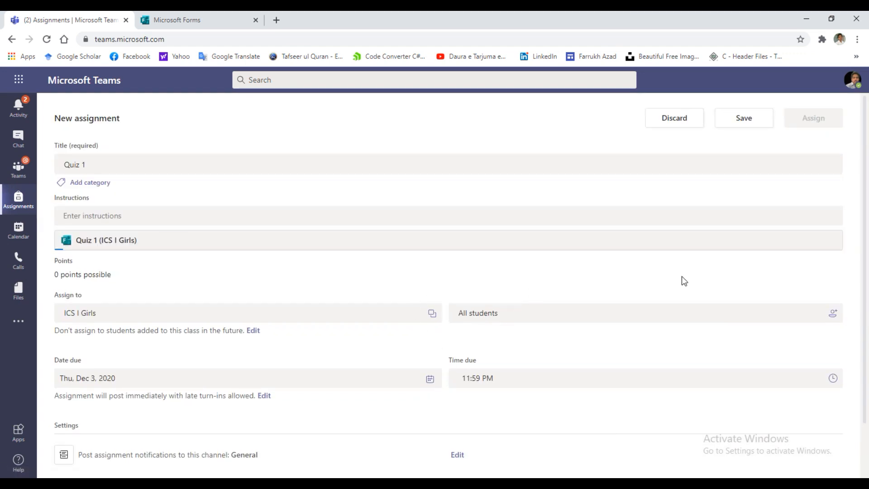
pyautogui.click(744, 121)
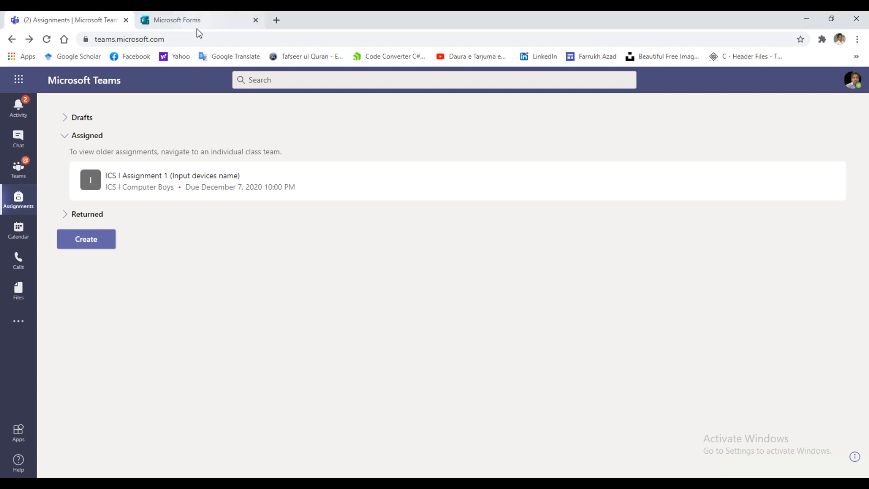
# Switch back to Microsoft Forms and check the responses to Quiz 1.
pyautogui.click(211, 18)
pyautogui.click(541, 147)
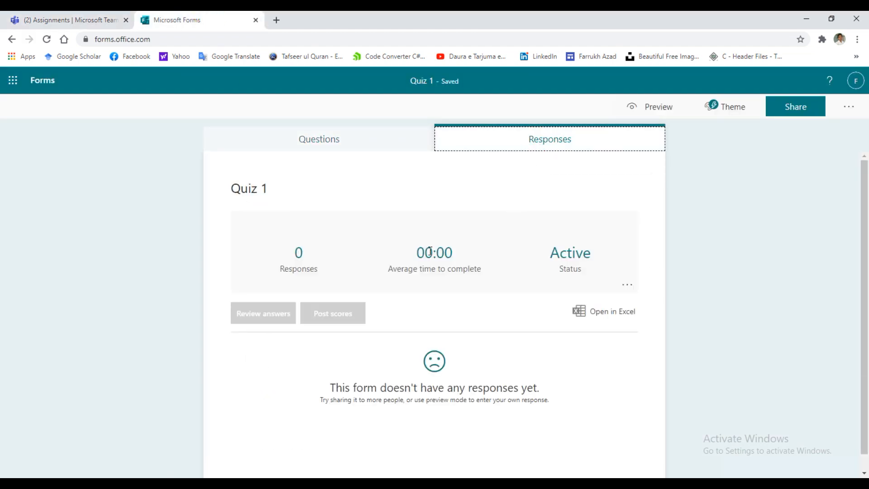
# Check the average completion time in the Quiz 1 response summary and close Microsoft Forms to return to Microsoft Teams.
pyautogui.moveTo(417, 255); pyautogui.dragTo(453, 250)
pyautogui.click(452, 250)
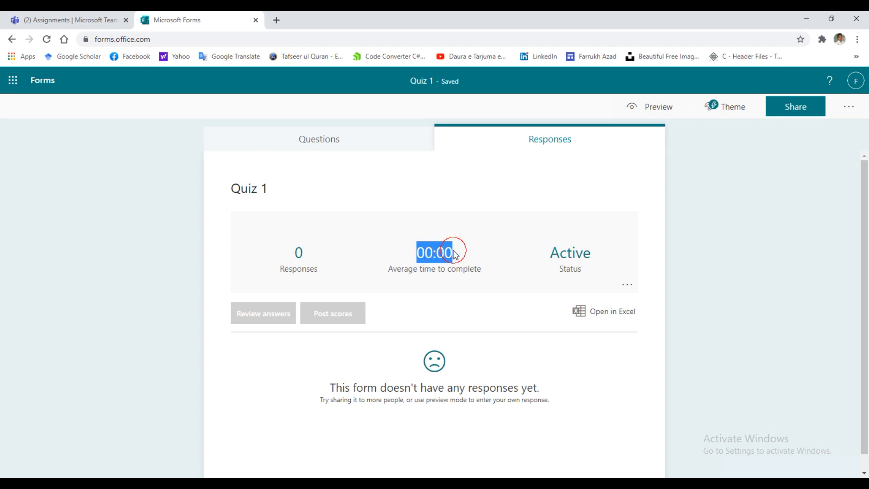
pyautogui.click(255, 20)
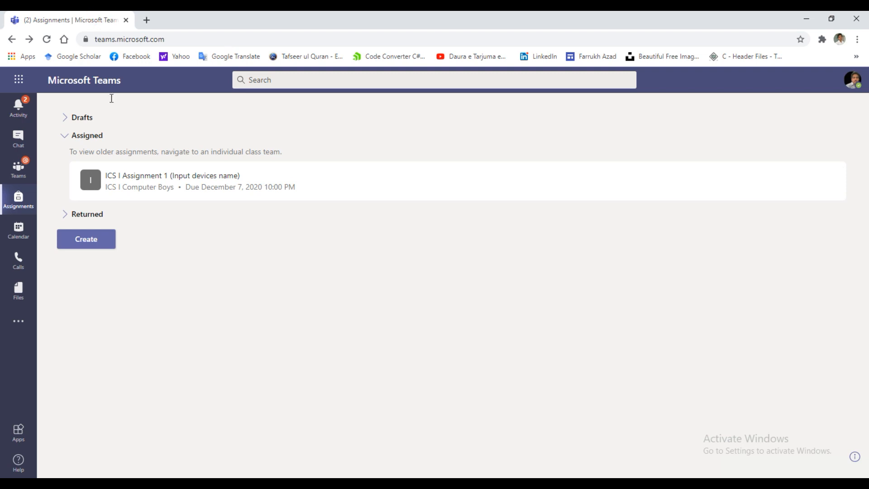
# View the work week calendar and check the scheduled time of the islamiat boys meeting on Monday, November 30.
pyautogui.click(29, 235)
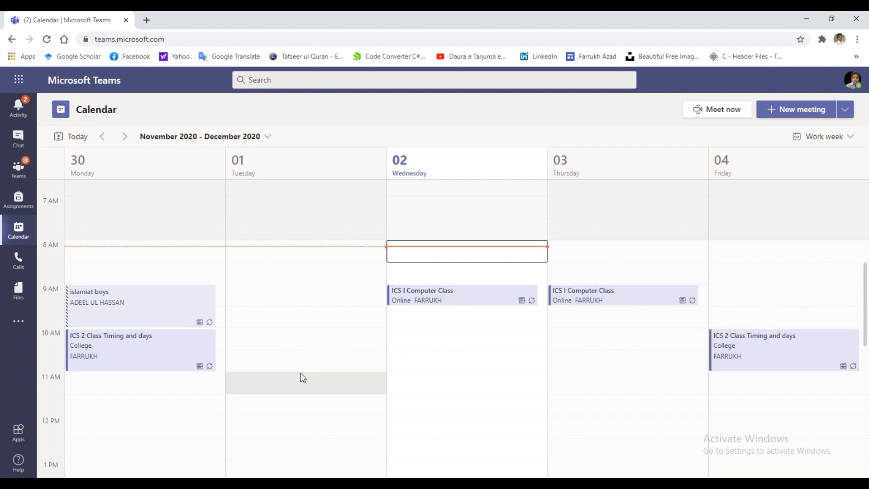
pyautogui.click(141, 311)
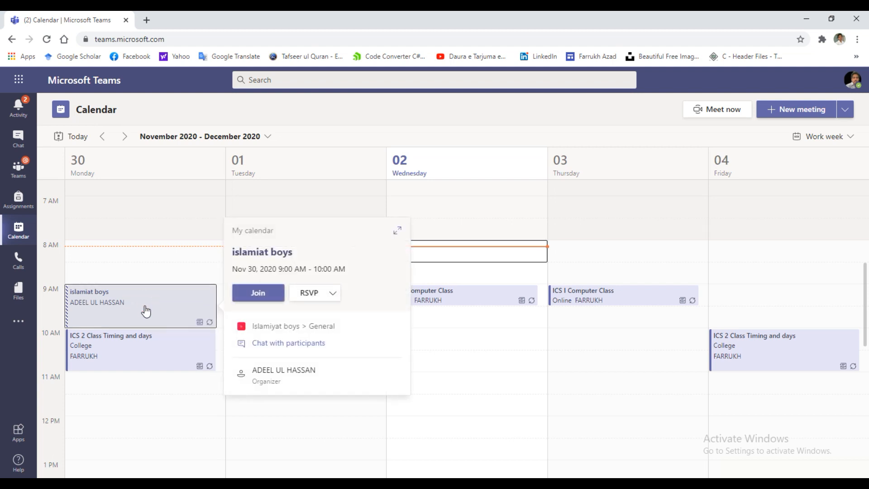
pyautogui.click(284, 272)
pyautogui.doubleClick(324, 271)
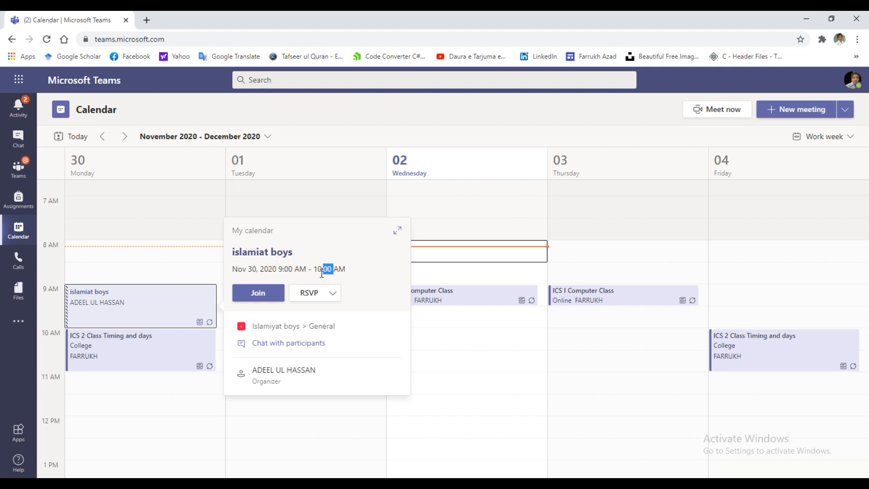
pyautogui.click(119, 400)
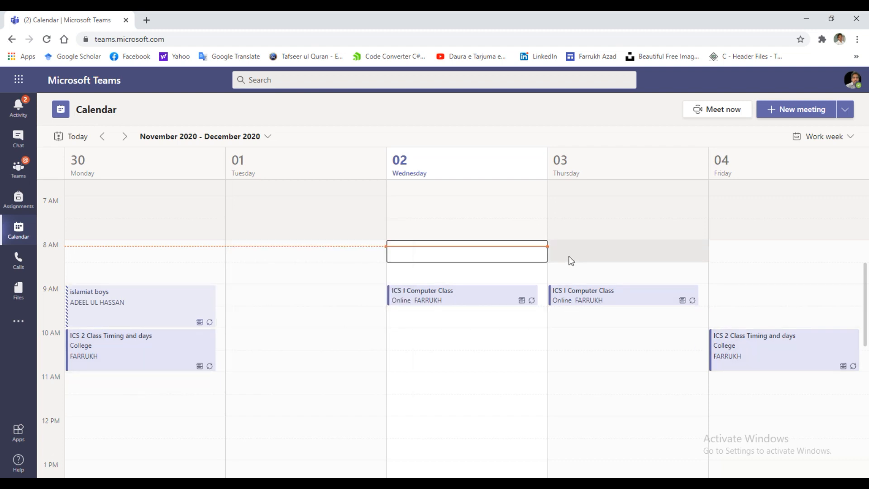
# Open the ICS I Computer Boys team and reply "salam" to the student's "Hy sir" post in the General channel.
pyautogui.click(21, 202)
pyautogui.click(20, 170)
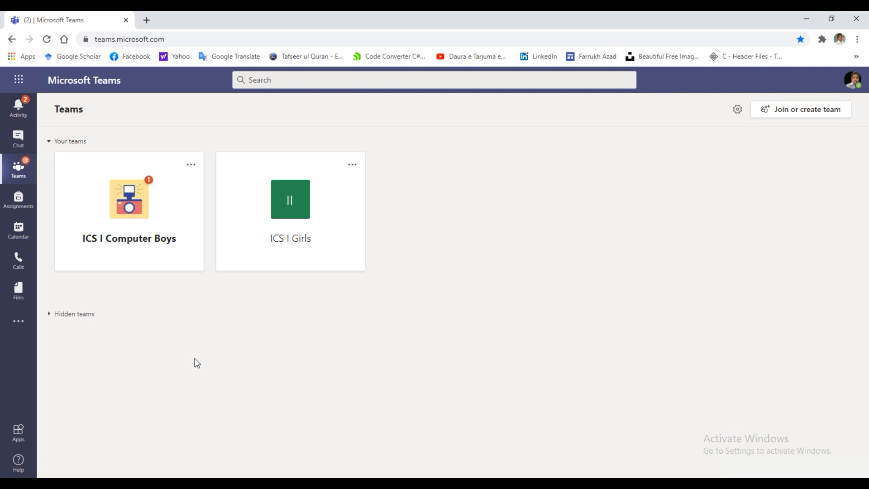
pyautogui.click(153, 210)
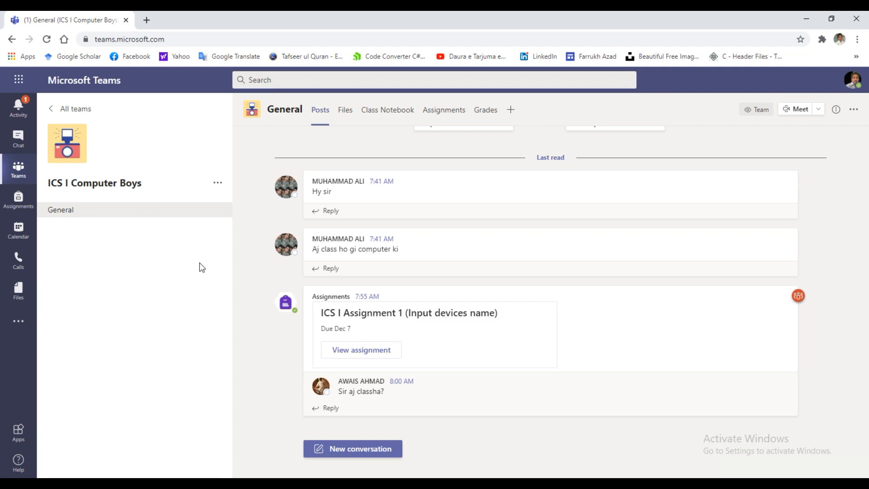
pyautogui.moveTo(349, 184)
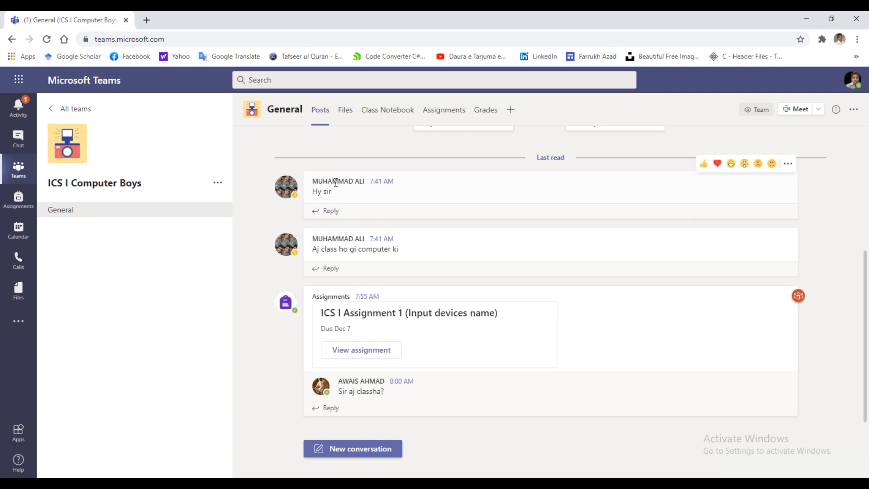
pyautogui.doubleClick(340, 181)
pyautogui.click(357, 181)
pyautogui.click(332, 212)
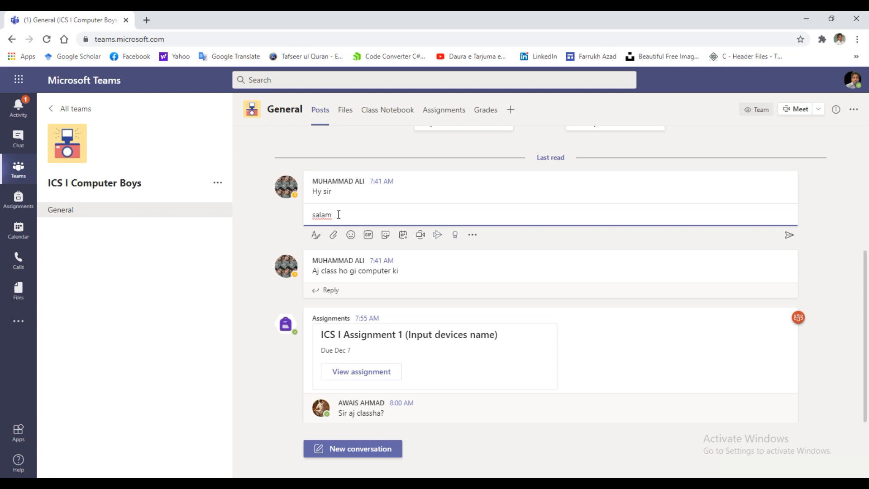
pyautogui.press('Return')
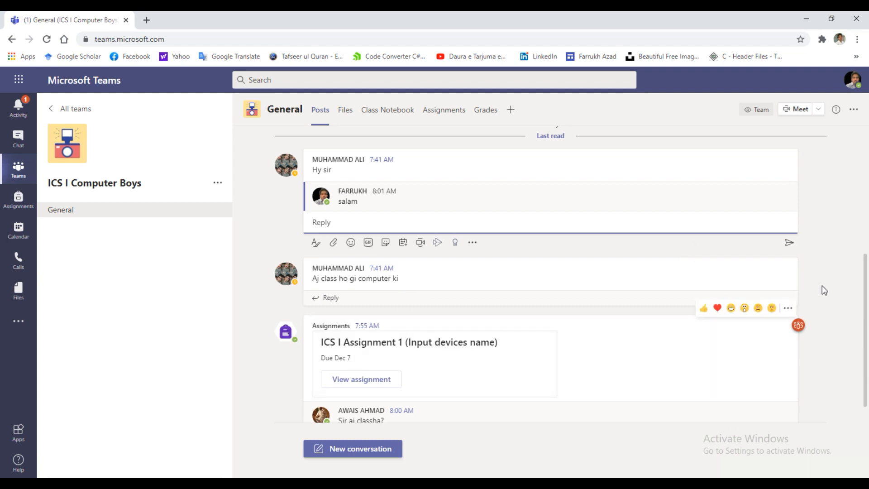
# Create a new Word document named Myfile in the General channel's files.
pyautogui.scroll(-1, 865, 278)
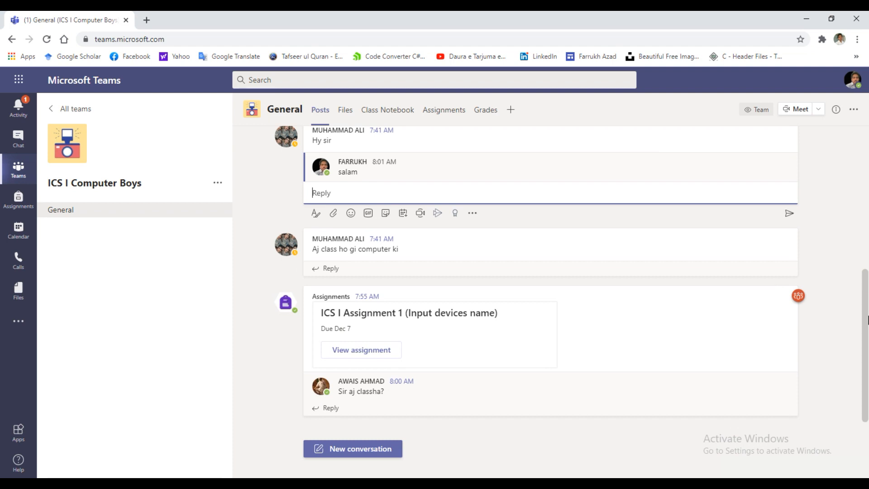
pyautogui.moveTo(865, 310); pyautogui.dragTo(864, 137)
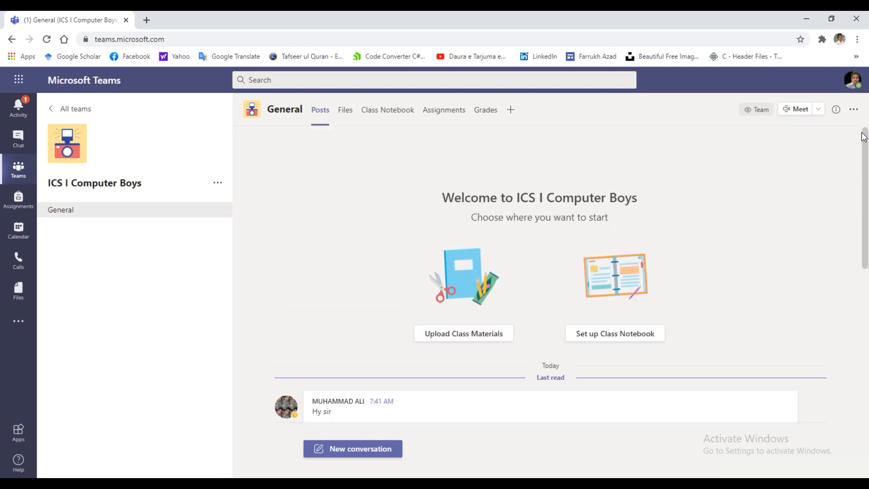
pyautogui.click(347, 115)
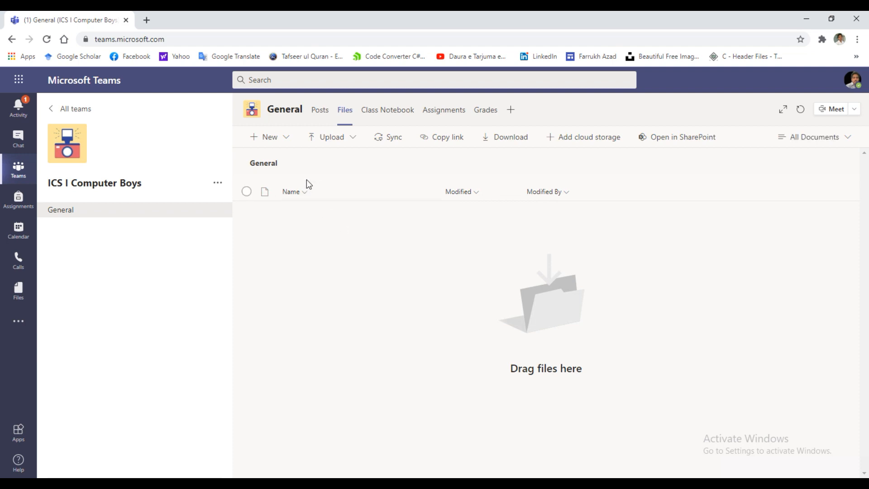
pyautogui.click(283, 140)
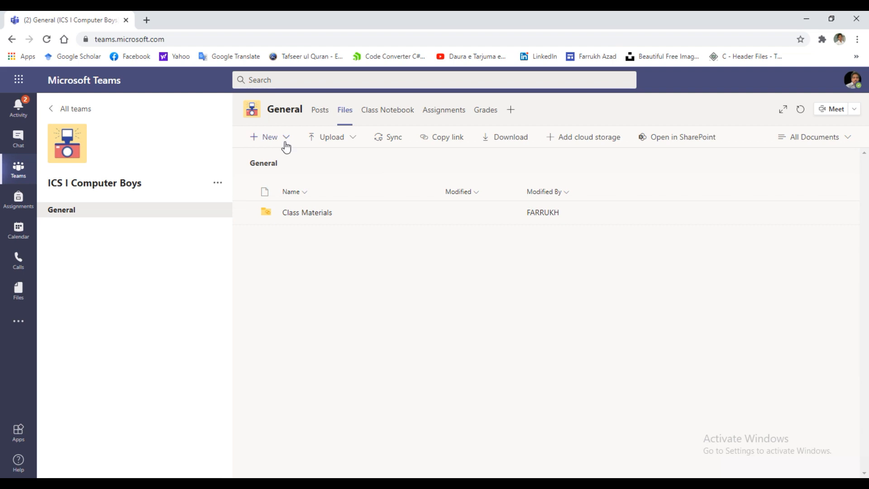
pyautogui.click(286, 140)
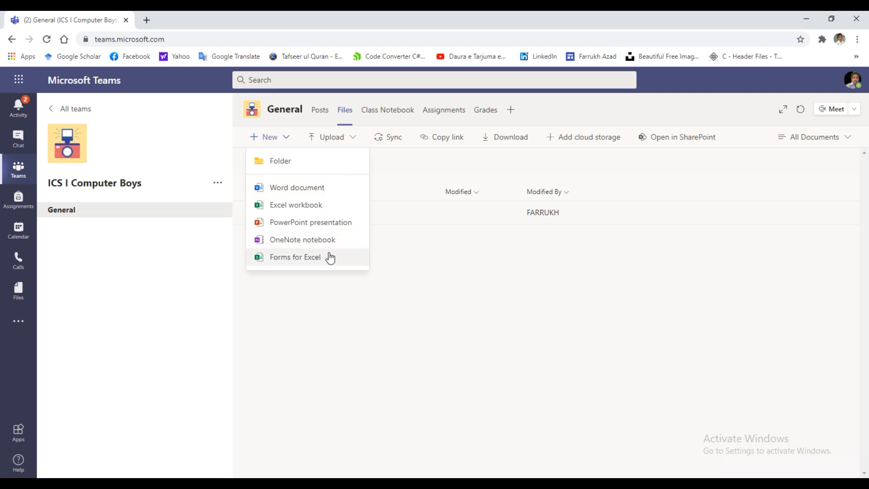
pyautogui.click(306, 193)
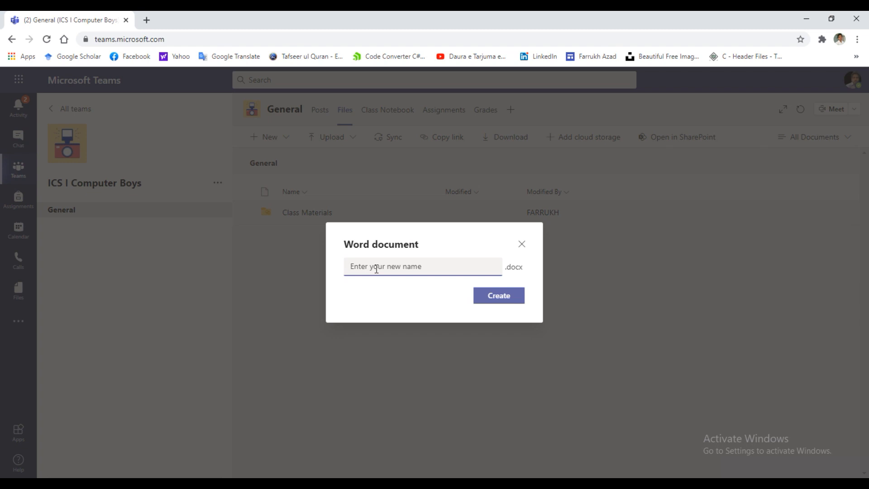
pyautogui.write('Myfile')
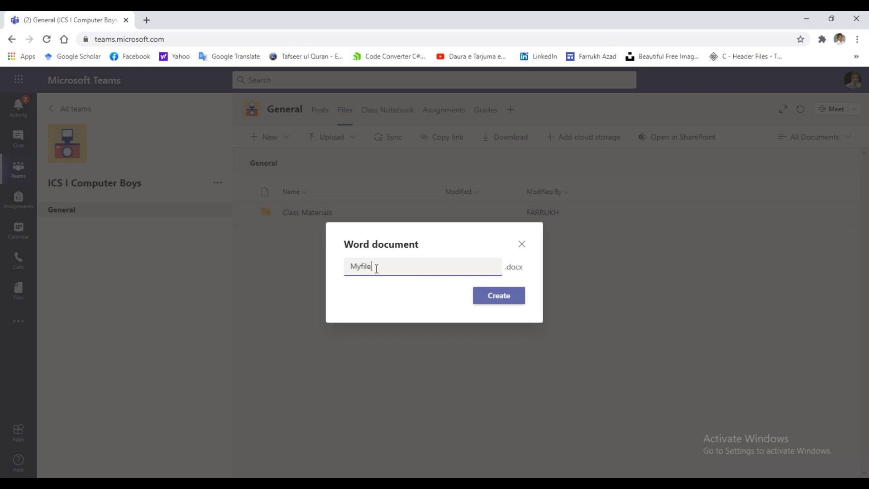
pyautogui.click(492, 298)
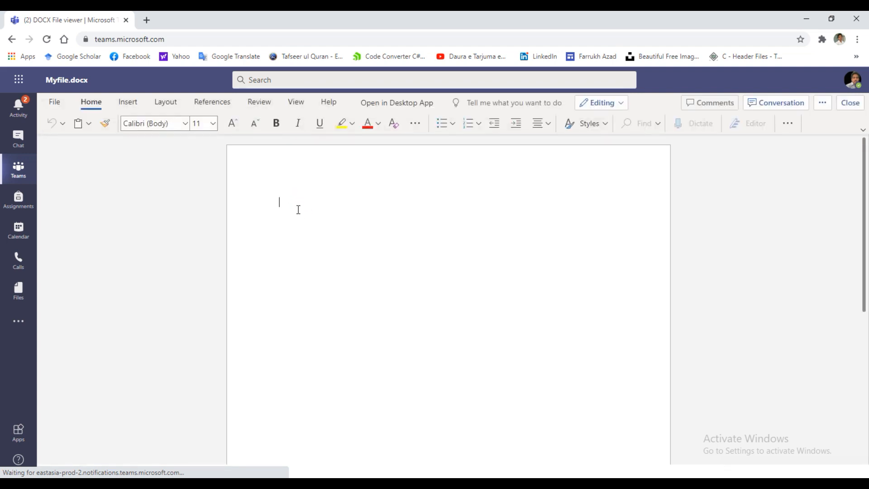
pyautogui.click(127, 101)
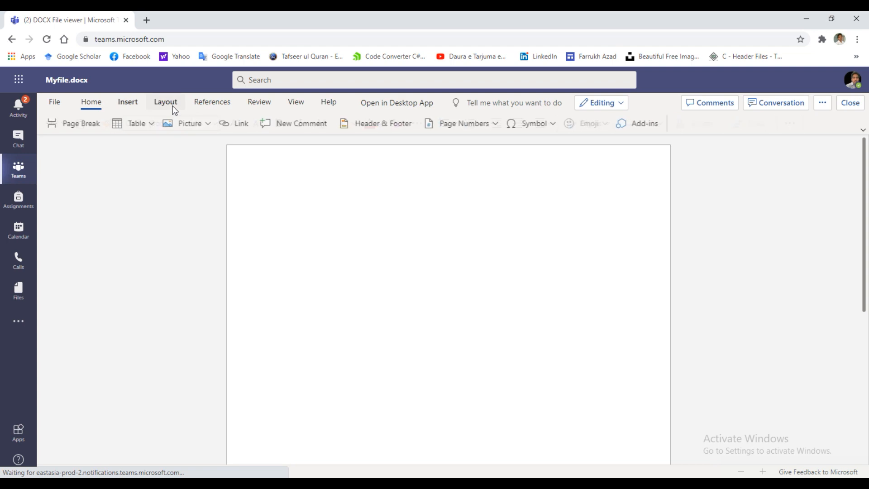
pyautogui.click(181, 102)
pyautogui.click(209, 105)
pyautogui.click(91, 99)
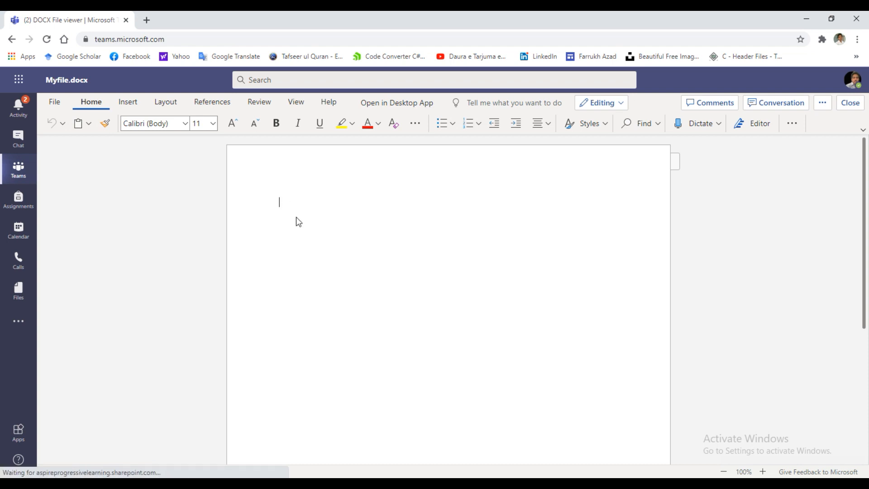
# Start inserting a picture from this device and open the pic folder inside common For Software on the projects (D:) drive.
pyautogui.click(285, 203)
pyautogui.click(132, 104)
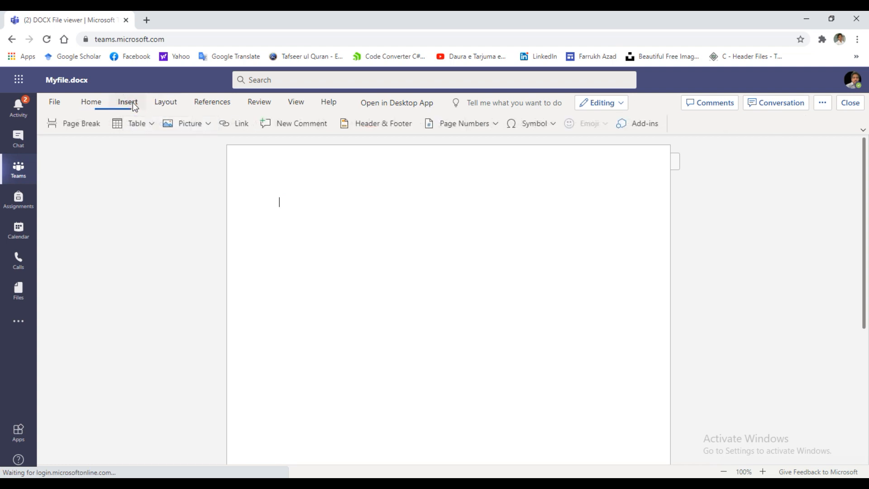
pyautogui.click(182, 124)
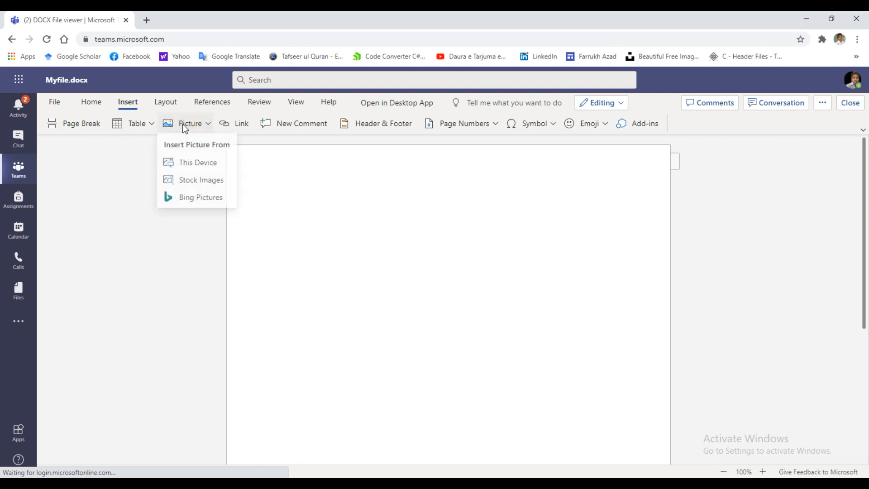
pyautogui.click(207, 170)
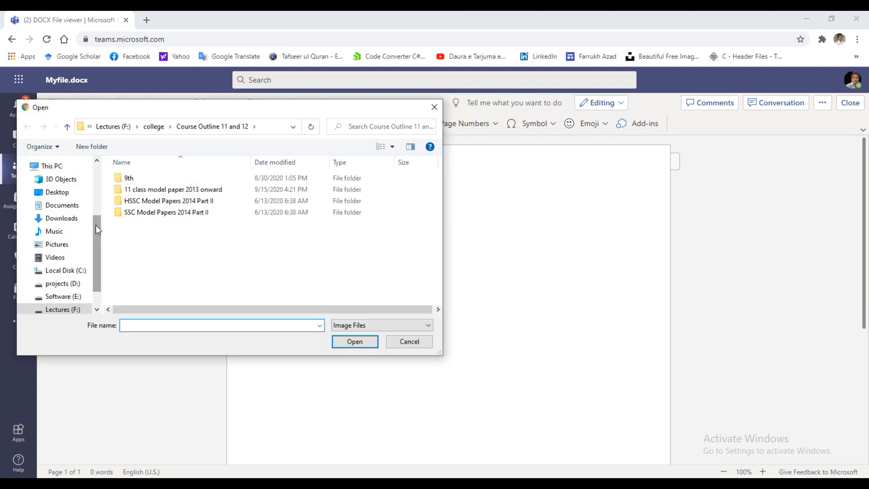
pyautogui.scroll(-1, 96, 224)
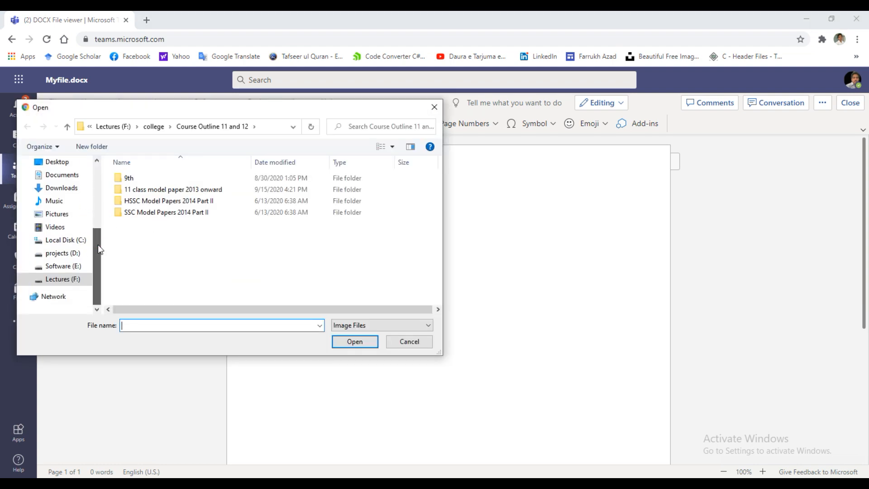
pyautogui.click(61, 253)
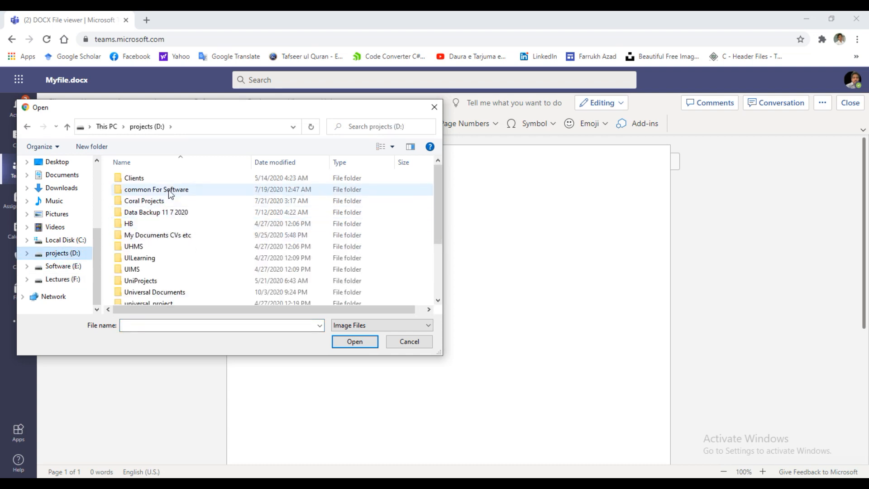
pyautogui.doubleClick(168, 189)
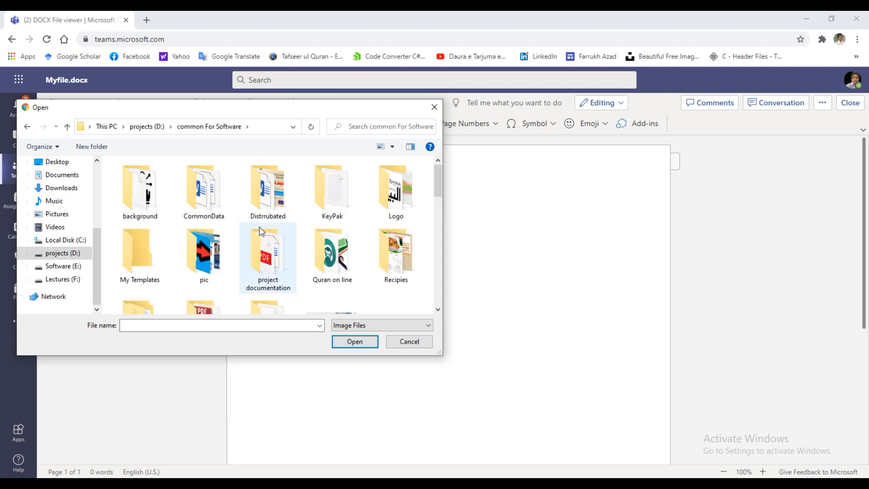
pyautogui.moveTo(440, 174)
pyautogui.mouseDown()
pyautogui.moveTo(439, 208)
pyautogui.moveTo(433, 171)
pyautogui.mouseUp()
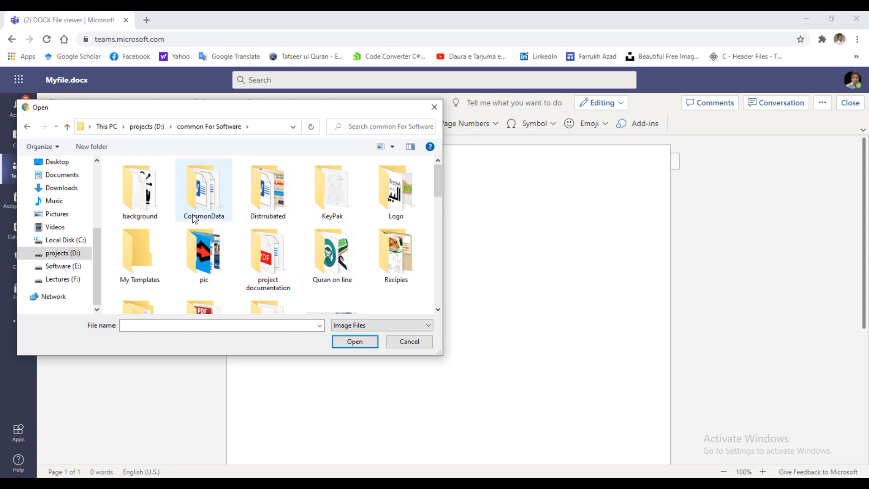
pyautogui.doubleClick(204, 258)
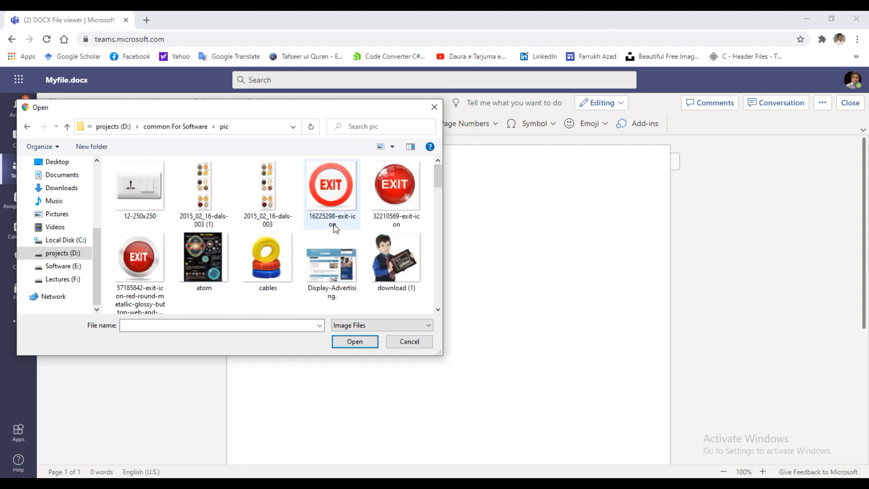
# Insert the image download (3) at the beginning of the document and deselect it.
pyautogui.click(398, 258)
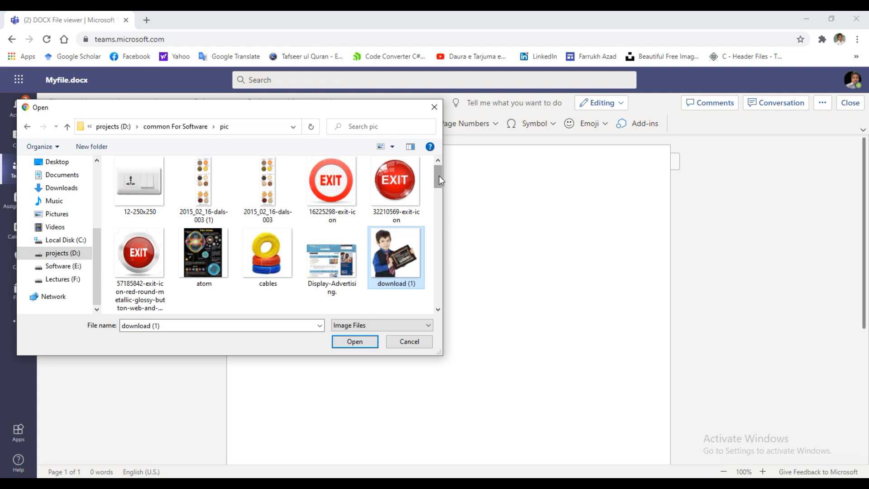
pyautogui.moveTo(439, 178); pyautogui.dragTo(439, 186)
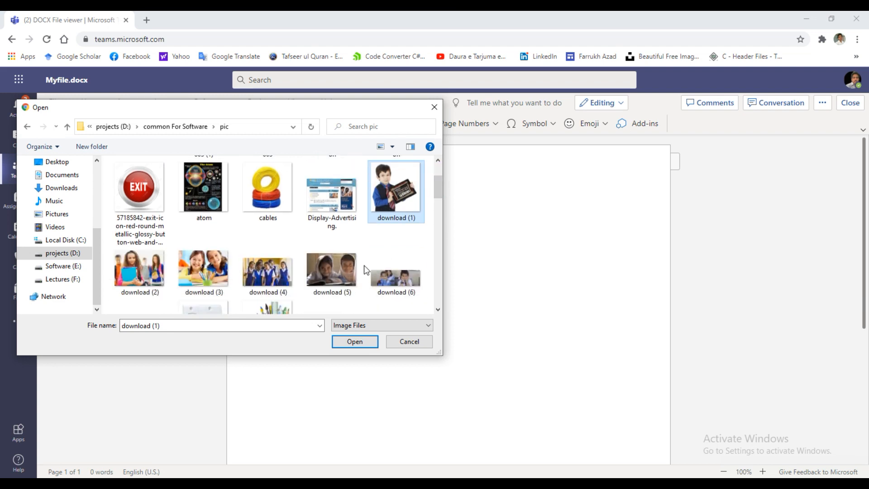
pyautogui.click(330, 272)
pyautogui.click(389, 280)
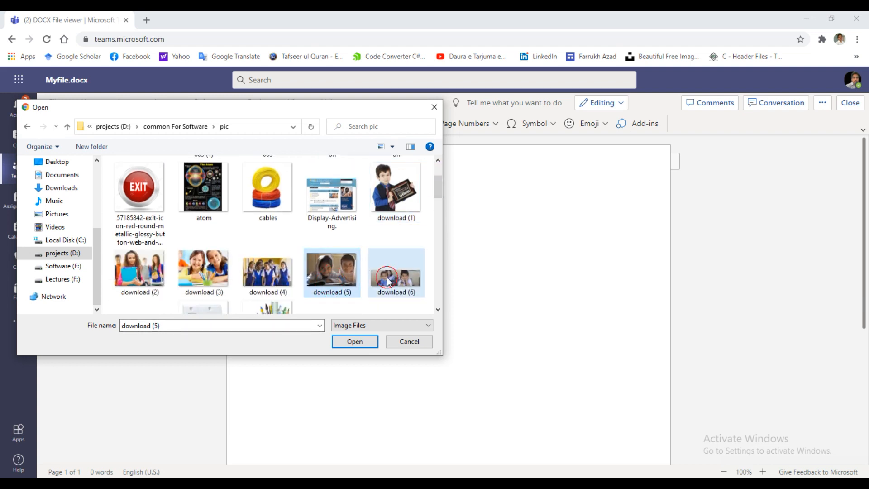
pyautogui.click(259, 283)
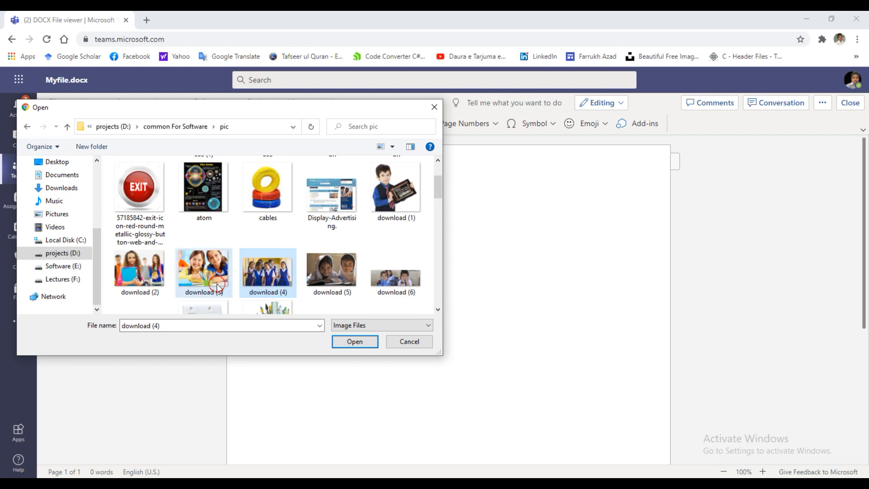
pyautogui.click(351, 341)
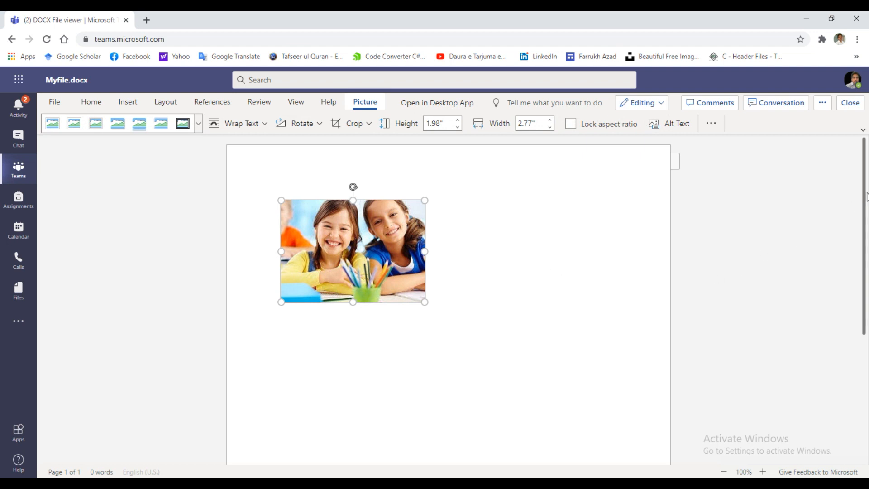
pyautogui.moveTo(864, 199); pyautogui.dragTo(864, 178)
pyautogui.click(393, 242)
pyautogui.click(503, 334)
pyautogui.click(473, 334)
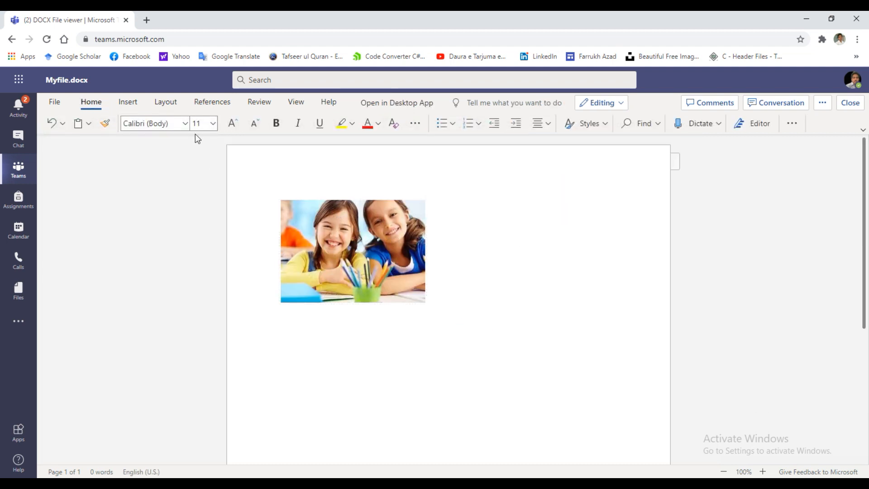
# Close Myfile and upload Computer Education 11 Part 1 from Lectures (F:), college, Course Outline 11 and 12 to the General channel's files.
pyautogui.click(850, 104)
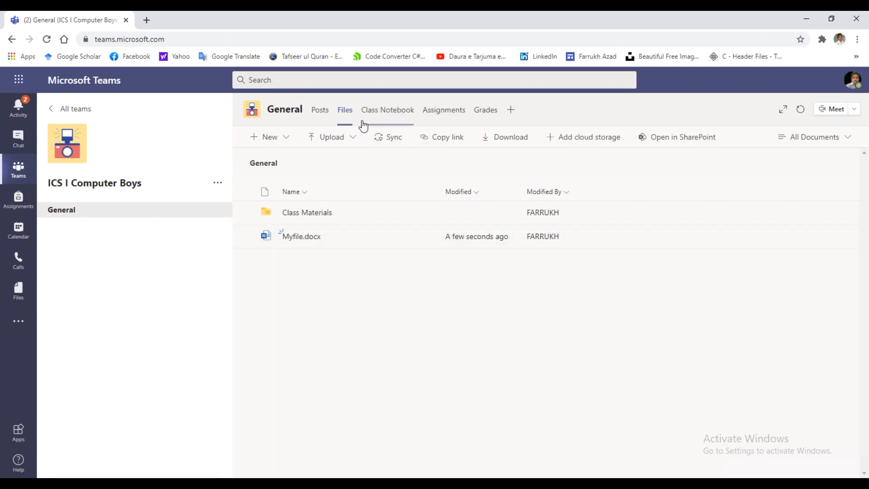
pyautogui.click(337, 140)
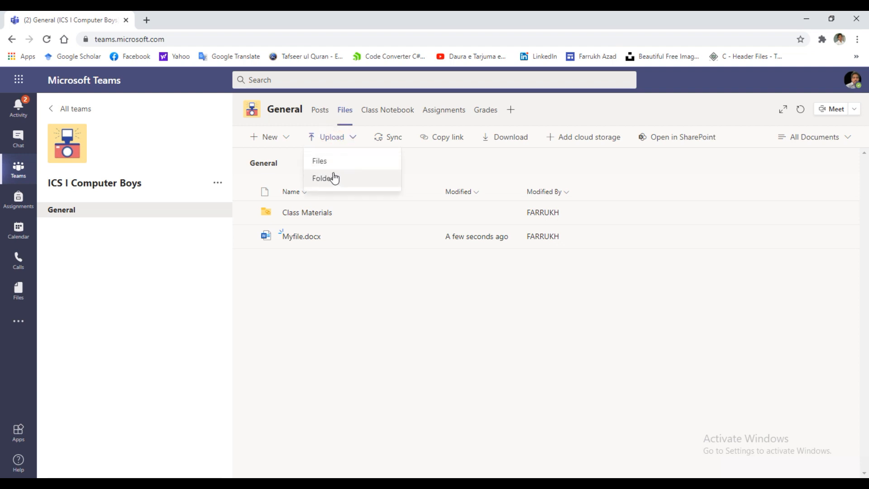
pyautogui.click(334, 162)
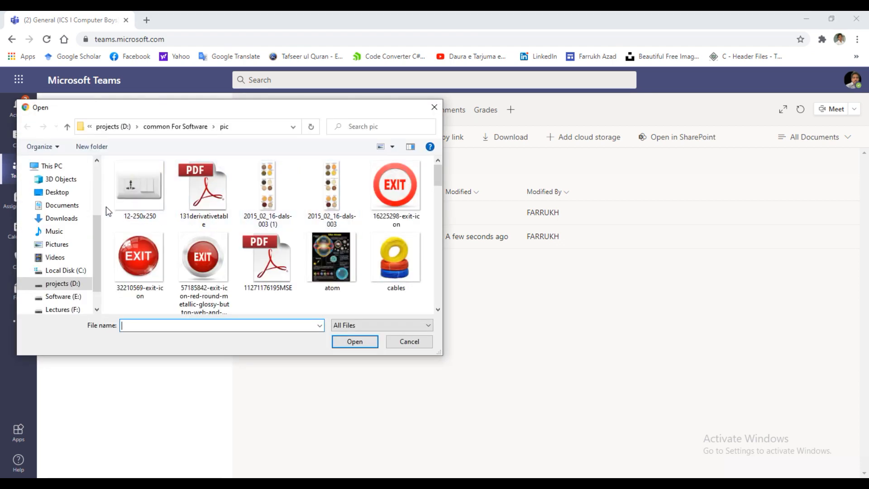
pyautogui.scroll(-2, 99, 227)
pyautogui.click(71, 279)
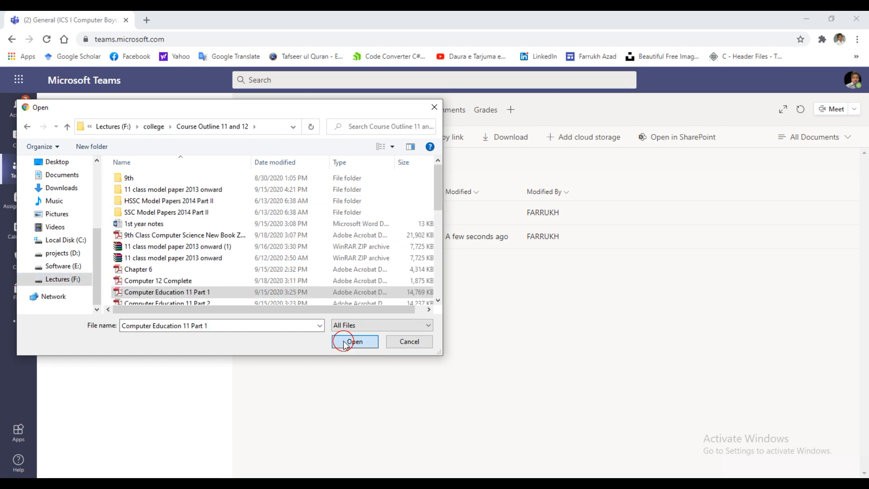
pyautogui.click(350, 341)
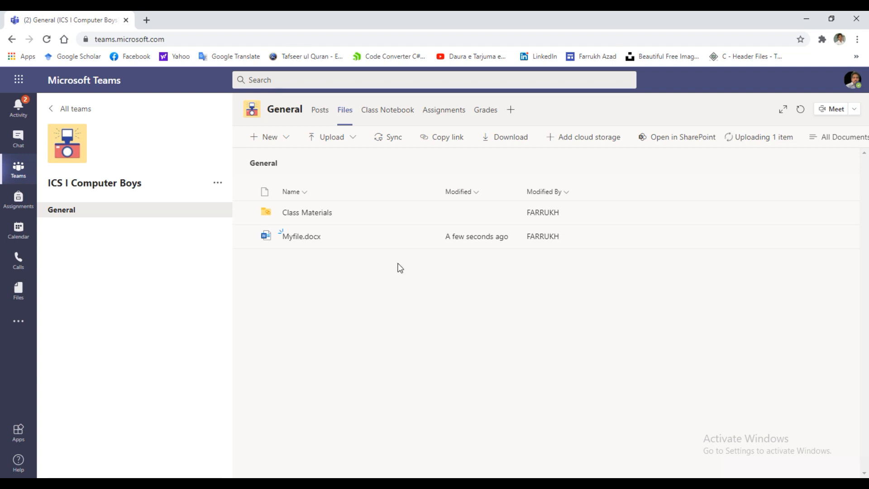
# View the class's assignments page and start an instant meeting in the General channel with the camera off.
pyautogui.click(450, 110)
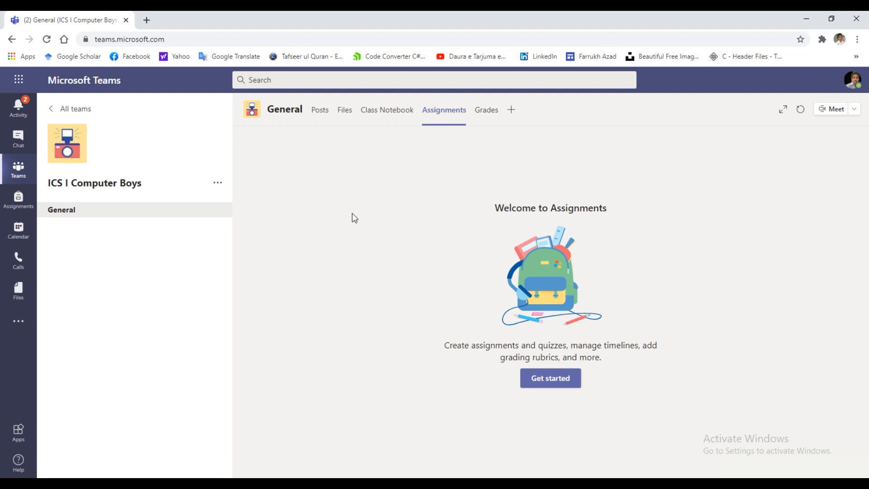
pyautogui.click(841, 110)
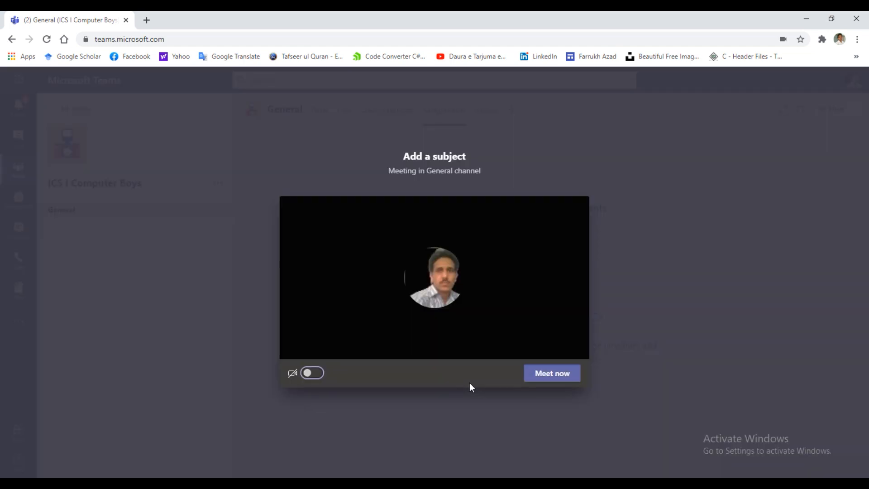
pyautogui.click(548, 377)
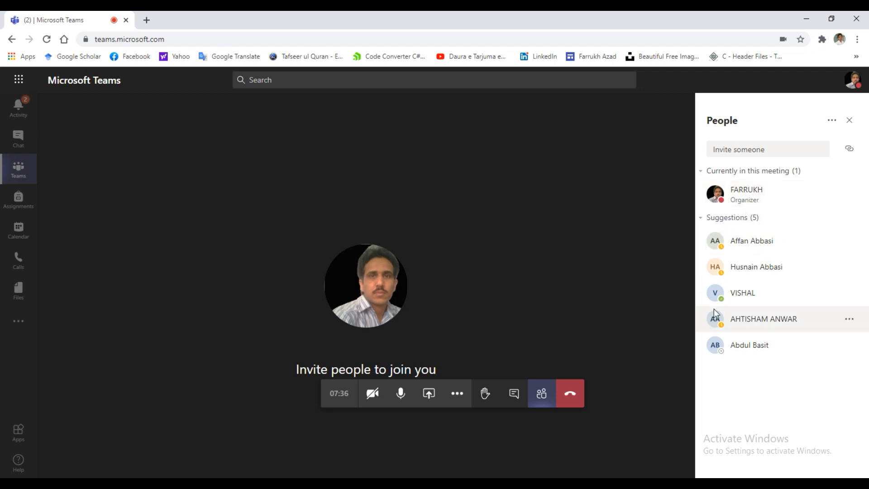
# Start sharing a PowerPoint file from this computer and open the Youtube Projects folder on the Lectures (F:) drive.
pyautogui.click(430, 395)
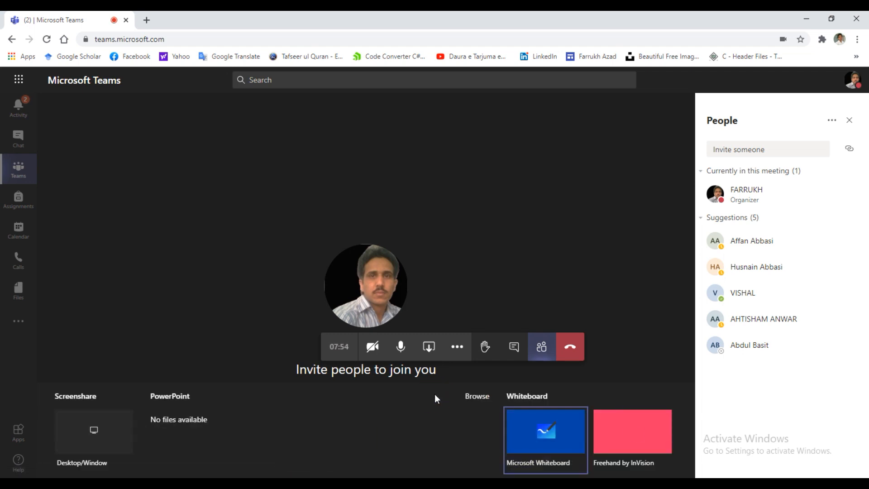
pyautogui.click(472, 401)
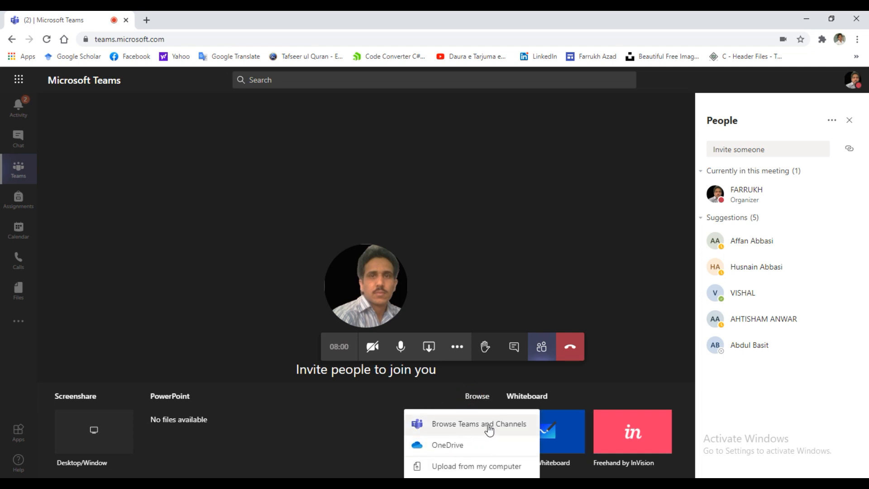
pyautogui.click(453, 466)
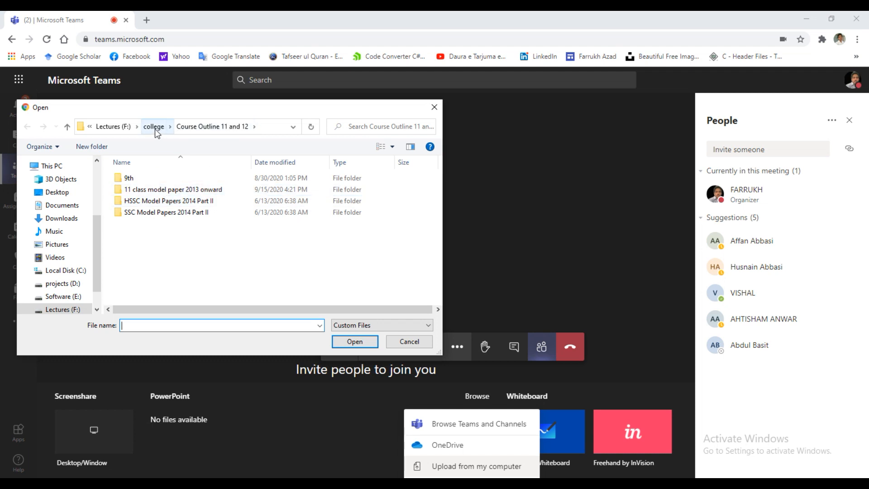
pyautogui.moveTo(99, 235); pyautogui.dragTo(103, 261)
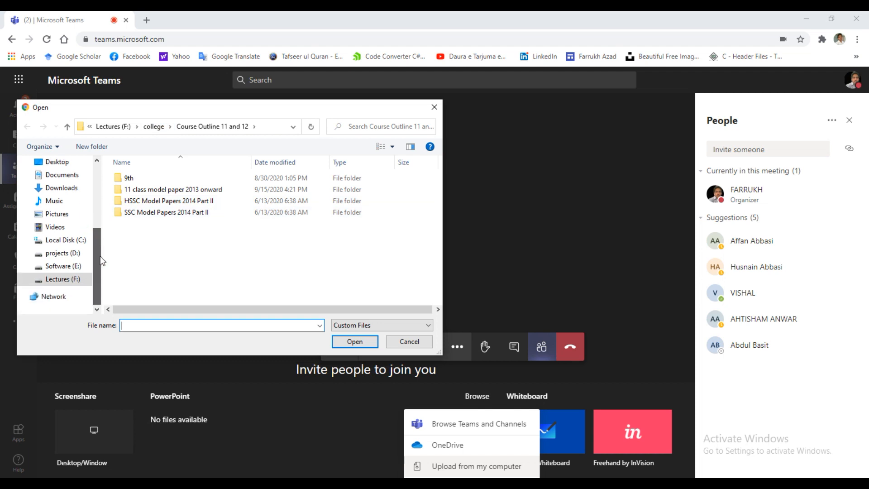
pyautogui.click(73, 279)
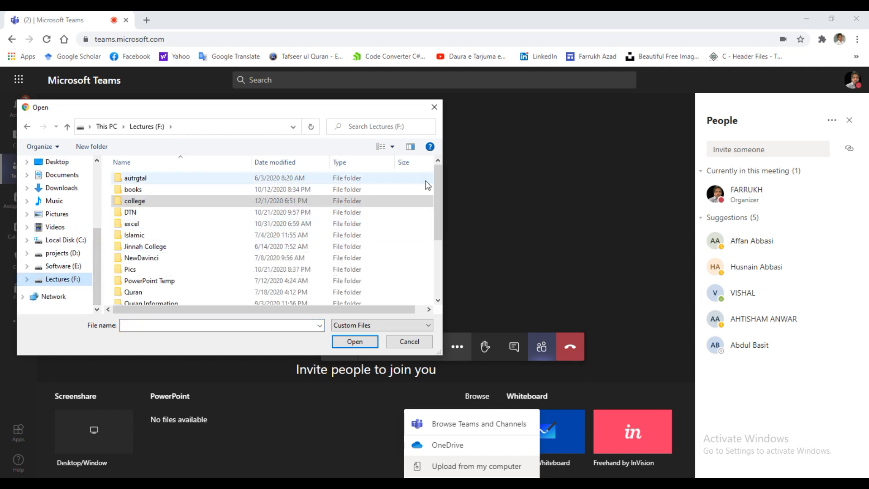
pyautogui.moveTo(436, 177); pyautogui.dragTo(438, 235)
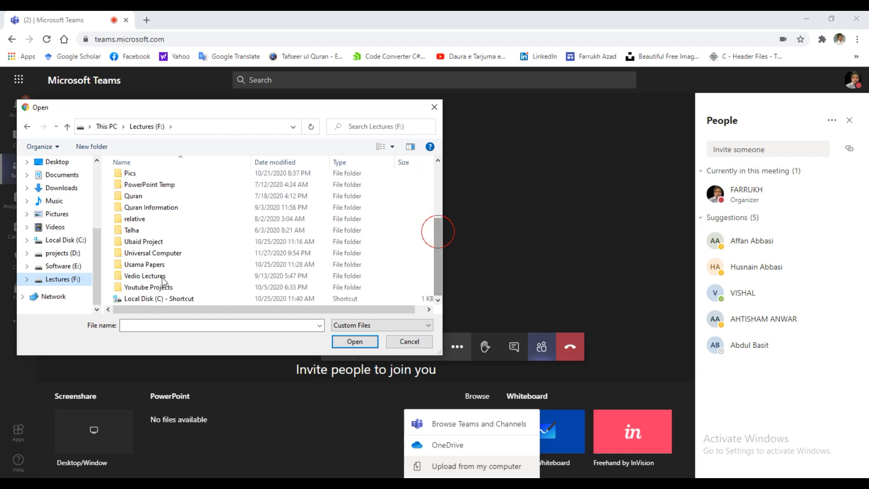
pyautogui.click(149, 288)
pyautogui.doubleClick(148, 288)
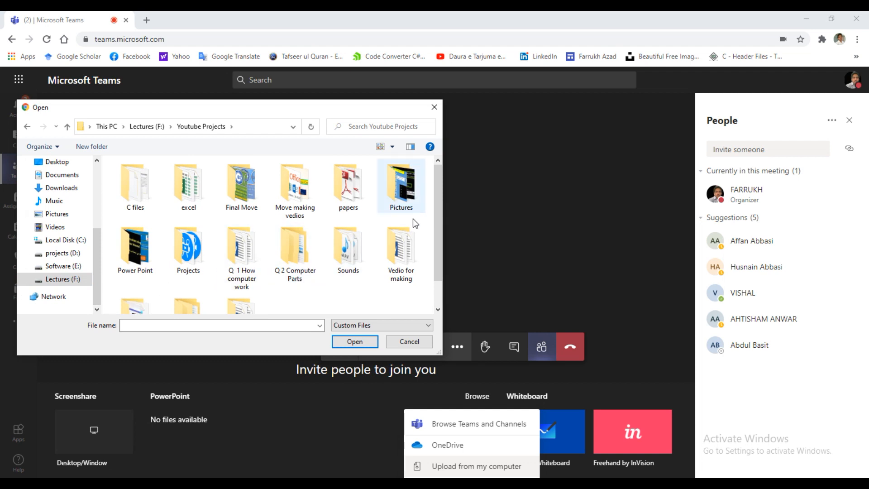
# Choose the ICS paper pattern Lecture 0 presentation and upload it to the General channel to present it in the meeting.
pyautogui.moveTo(439, 232); pyautogui.dragTo(440, 262)
pyautogui.click(357, 342)
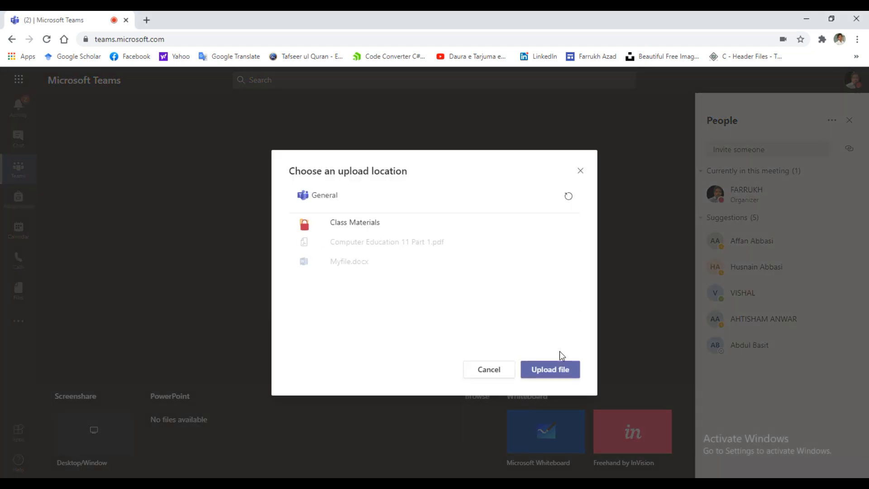
pyautogui.click(549, 369)
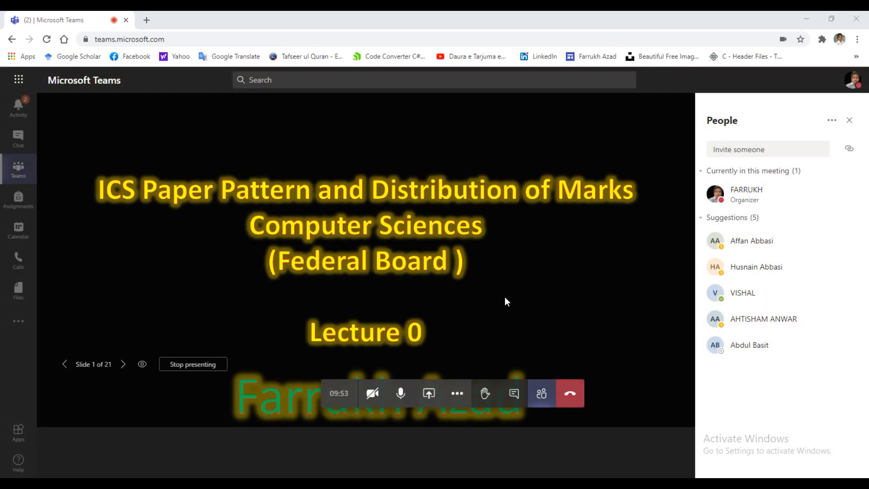
# Advance the shared presentation to slide 10 and leave the meeting.
pyautogui.click(123, 366)
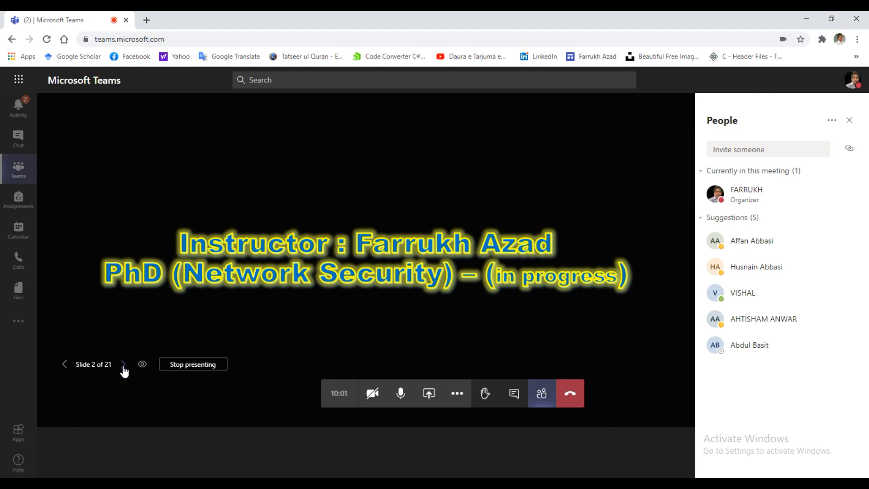
pyautogui.click(122, 364)
pyautogui.click(123, 364)
pyautogui.click(123, 364)
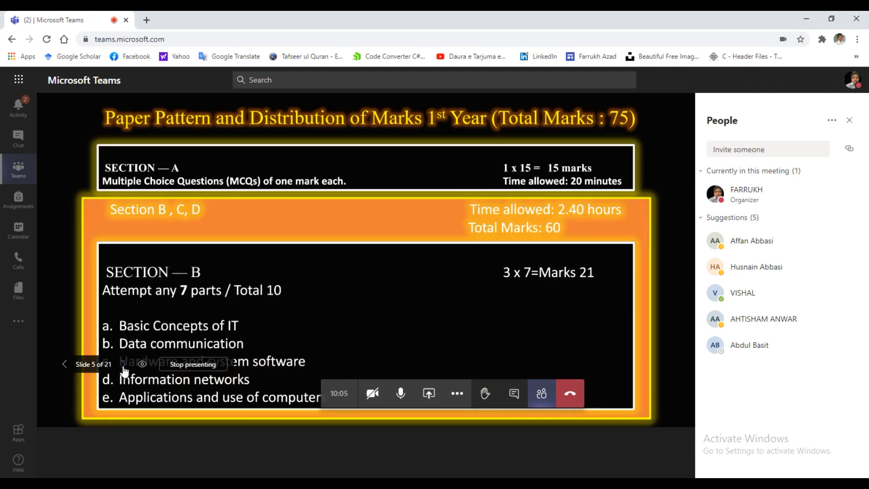
pyautogui.click(123, 365)
pyautogui.click(123, 364)
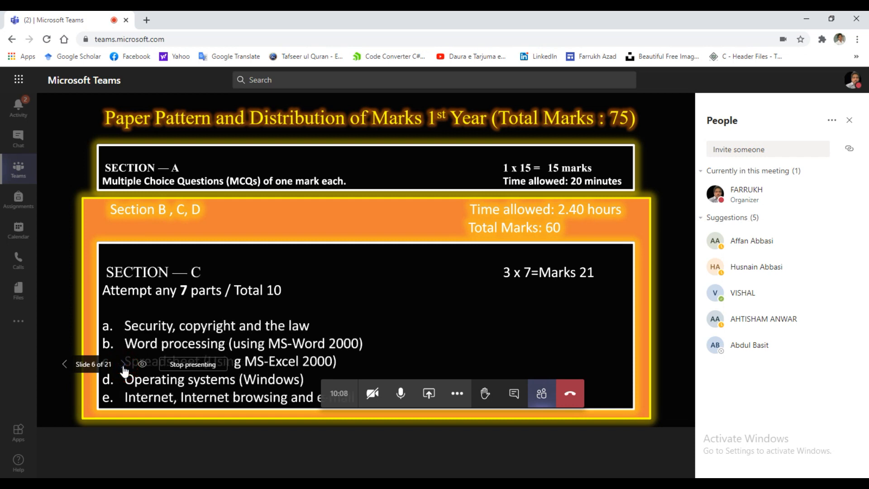
pyautogui.click(124, 365)
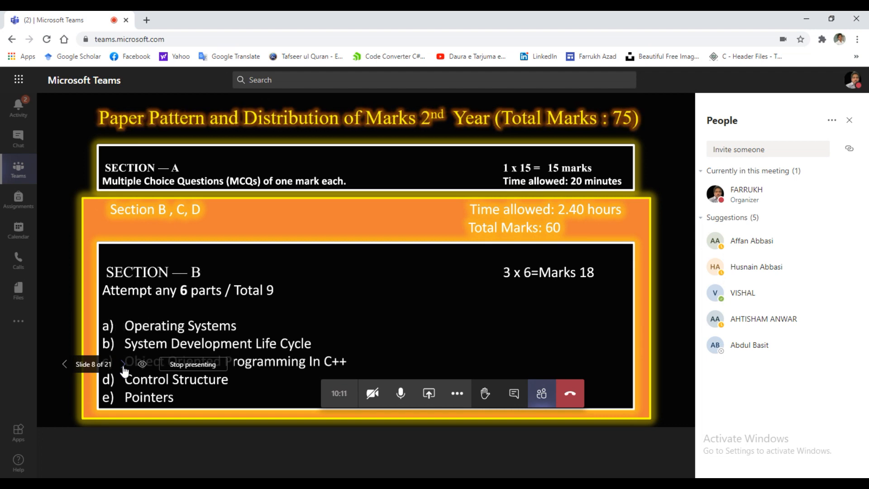
pyautogui.click(123, 365)
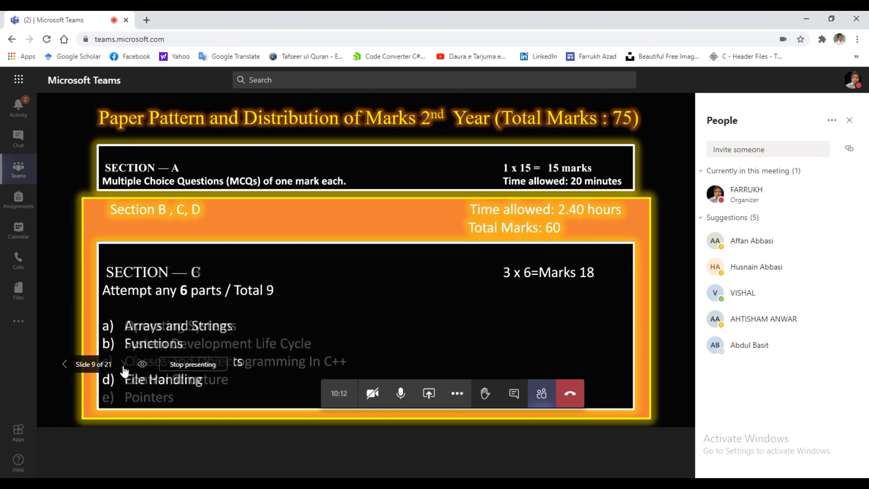
pyautogui.click(123, 365)
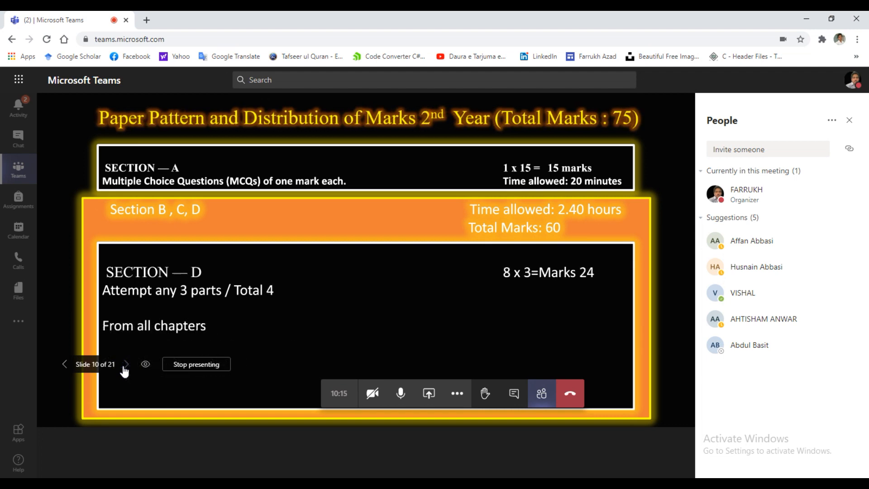
pyautogui.click(571, 397)
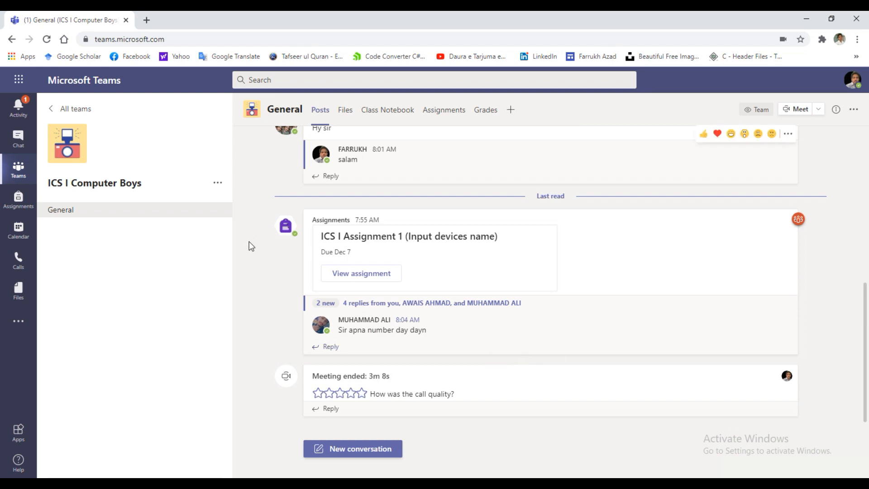
# Start another meeting in the General channel and check the options for managing participants.
pyautogui.click(799, 110)
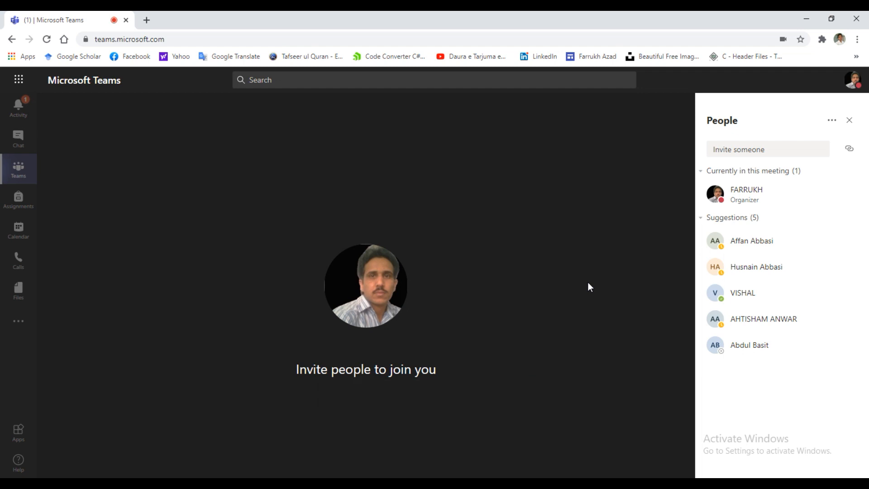
pyautogui.click(833, 123)
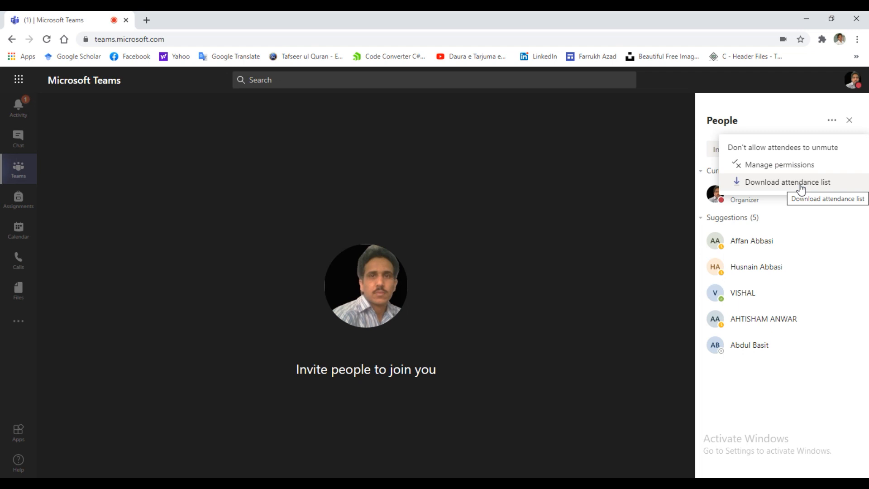
pyautogui.click(678, 139)
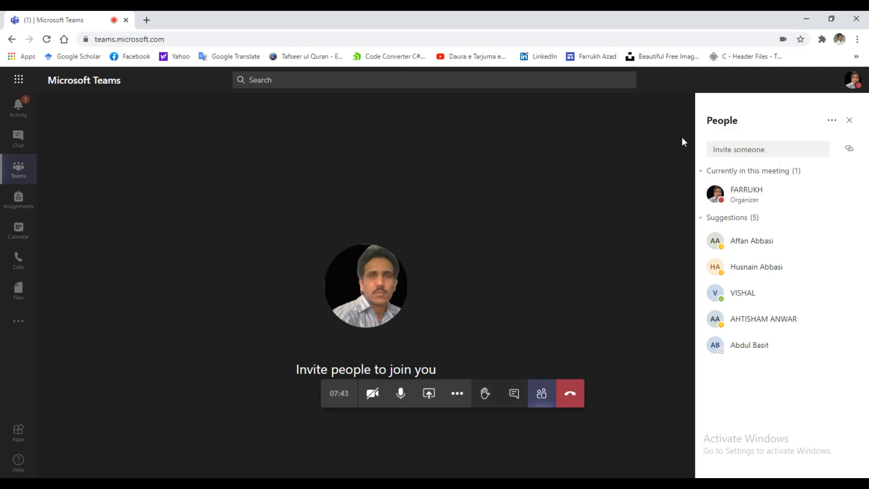
# Download the attendance list as meetingAttendanceList in CSV format to the college online folder and leave the meeting.
pyautogui.click(830, 121)
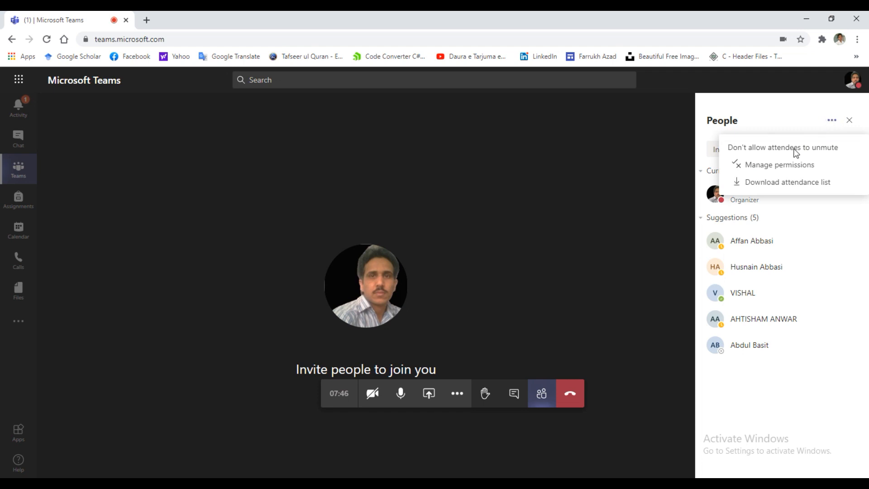
pyautogui.click(795, 184)
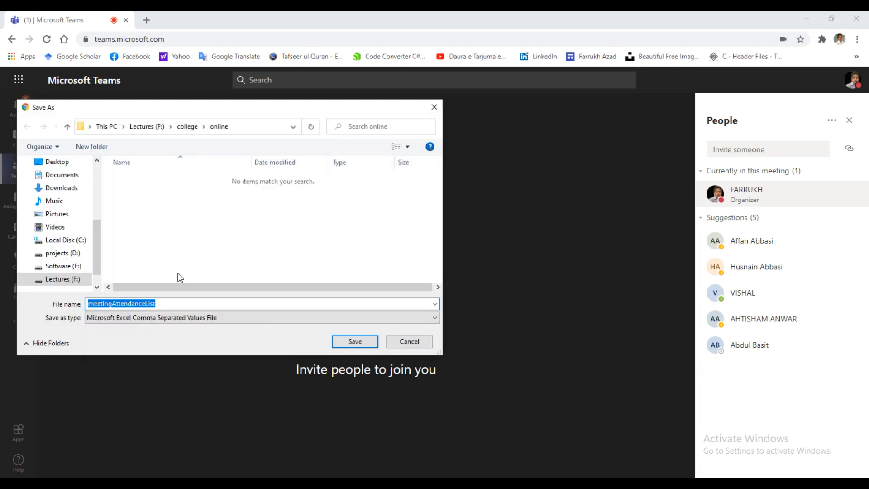
pyautogui.click(170, 303)
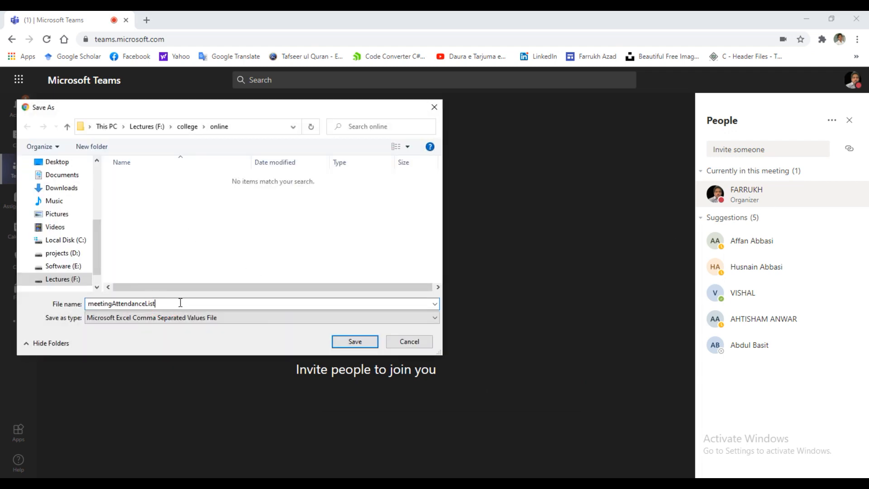
pyautogui.click(349, 344)
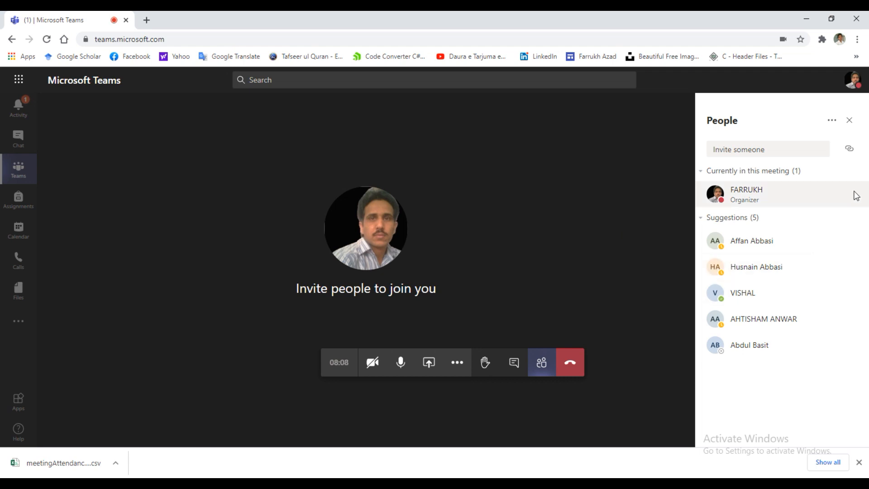
pyautogui.click(572, 361)
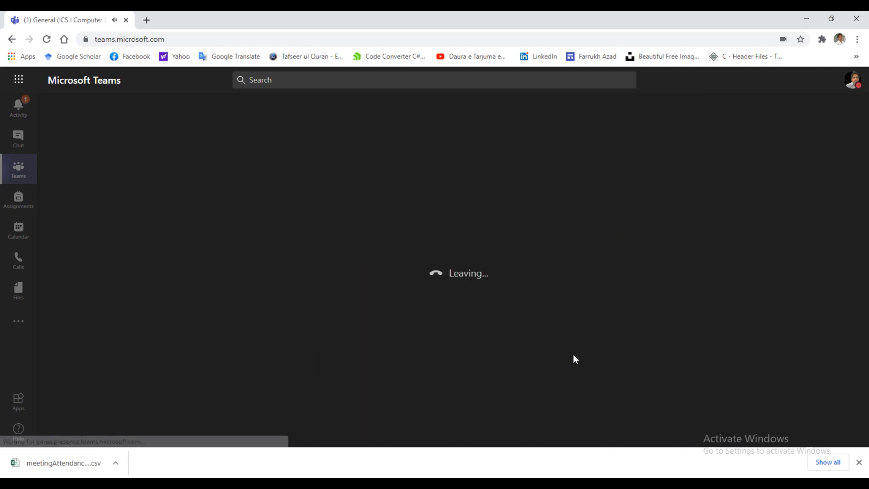